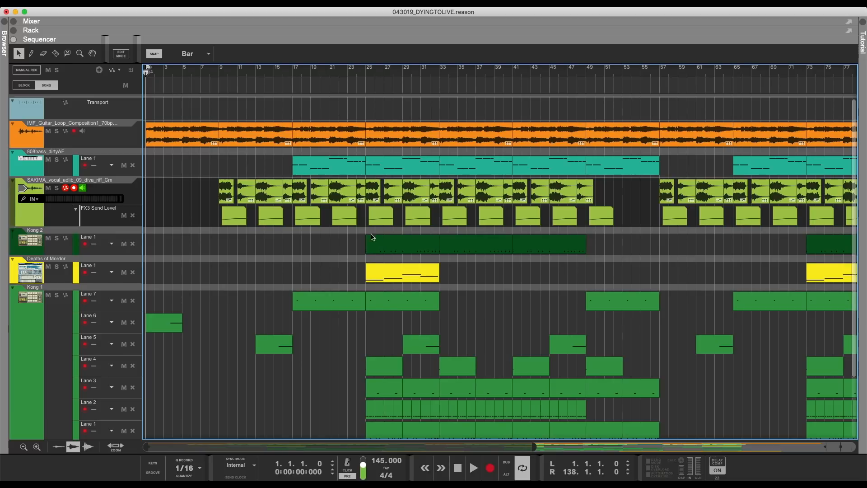
Solo the IMF_Guitar_Loop audio track.
{"action": "scroll", "coordinate": [371, 237], "scroll_direction": "down", "scroll_amount": 4}
{"action": "scroll", "coordinate": [323, 336], "scroll_direction": "up", "scroll_amount": 4}
{"action": "left_click", "coordinate": [125, 141]}
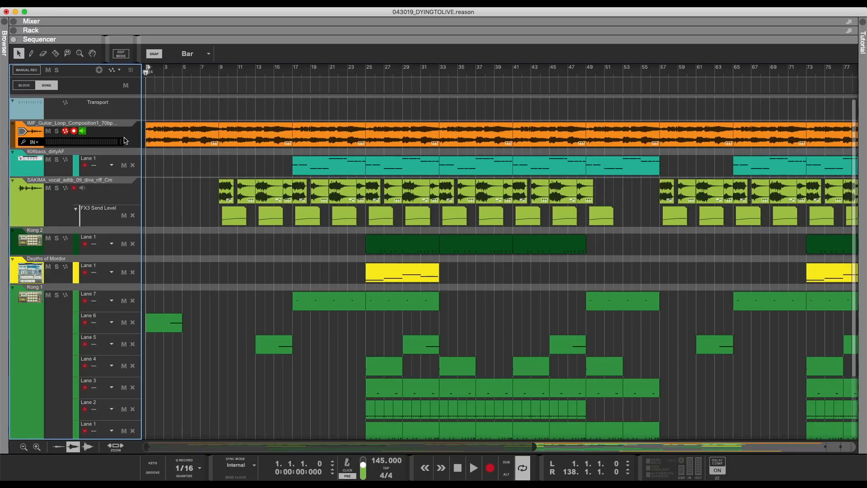
{"action": "left_click", "coordinate": [57, 131]}
Play the soloed guitar loop from bar 1, then return the playhead to the song start.
{"action": "left_click_drag", "start_coordinate": [166, 71], "coordinate": [114, 76]}
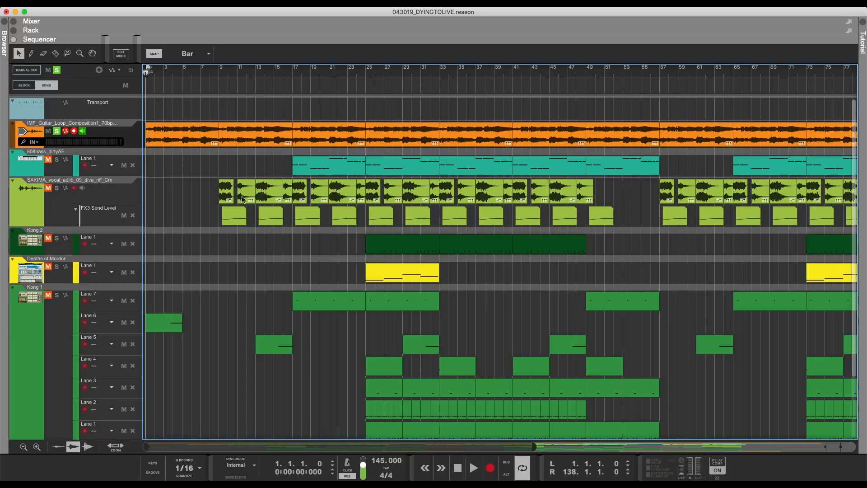
{"action": "key", "text": "space"}
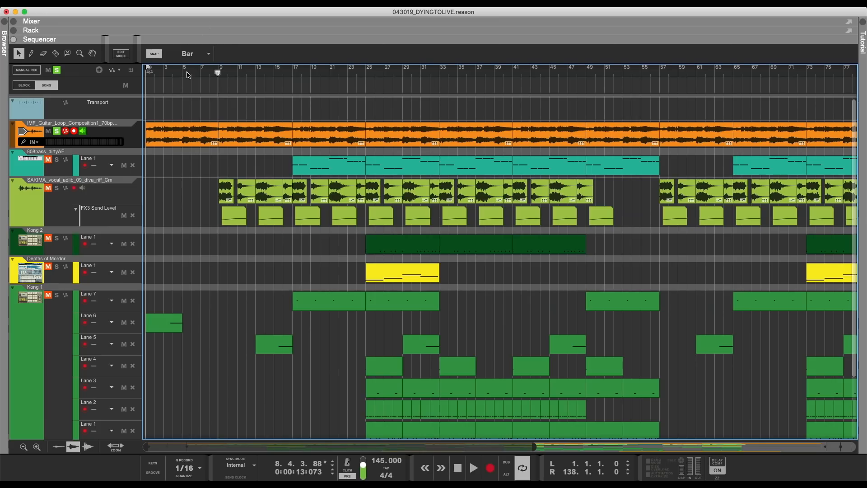
{"action": "left_click", "coordinate": [145, 73]}
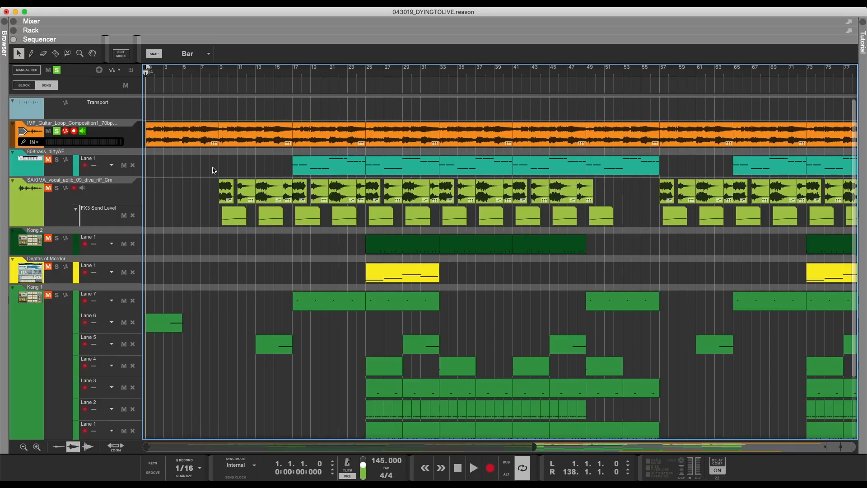
{"action": "left_click", "coordinate": [171, 83]}
{"action": "left_click", "coordinate": [174, 76]}
View the guitar loop's K1-01 compressor in the rack, then hide the rack.
{"action": "left_click", "coordinate": [103, 132]}
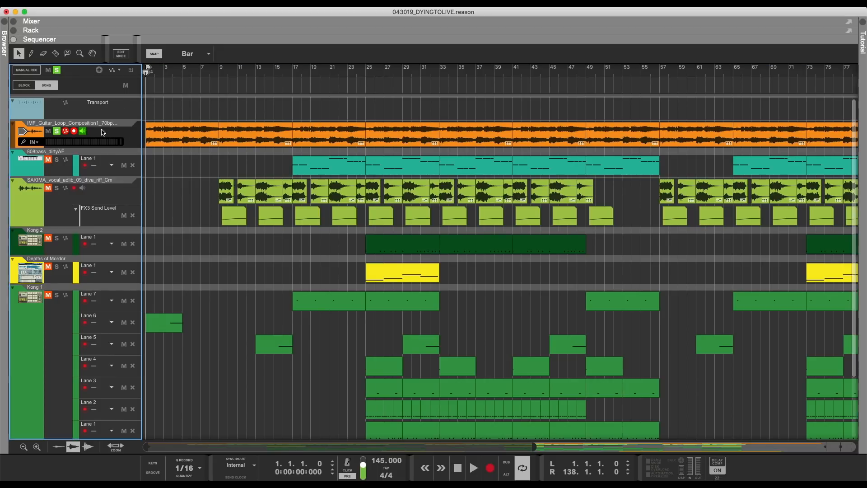
{"action": "left_click", "coordinate": [16, 32]}
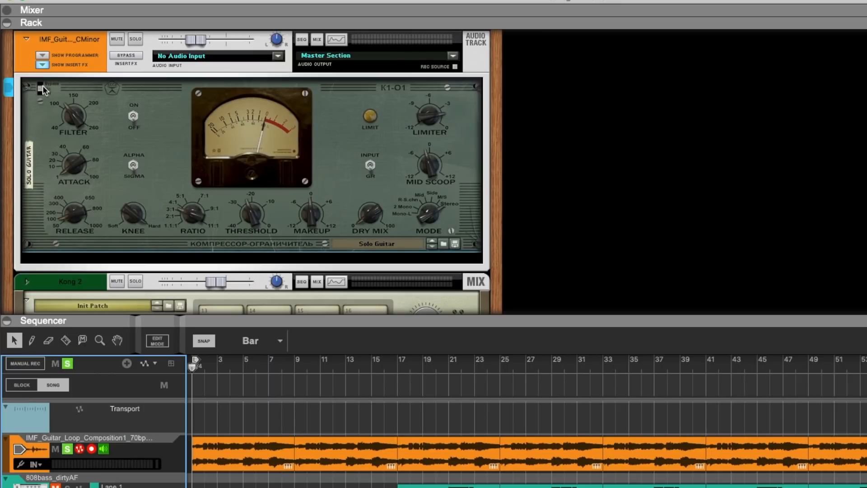
{"action": "left_click", "coordinate": [7, 25]}
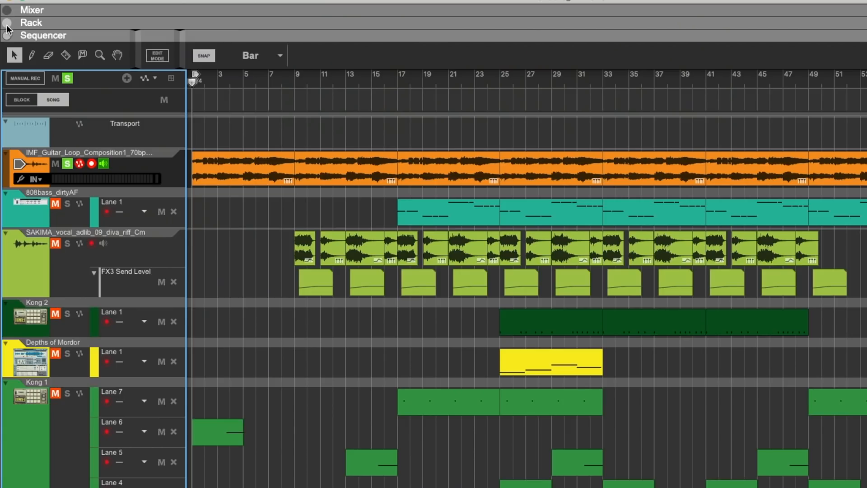
Turn off the guitar channel's Echo and Plate sends in the mixer.
{"action": "left_click", "coordinate": [7, 10]}
{"action": "scroll", "coordinate": [606, 199], "scroll_direction": "up", "scroll_amount": 8}
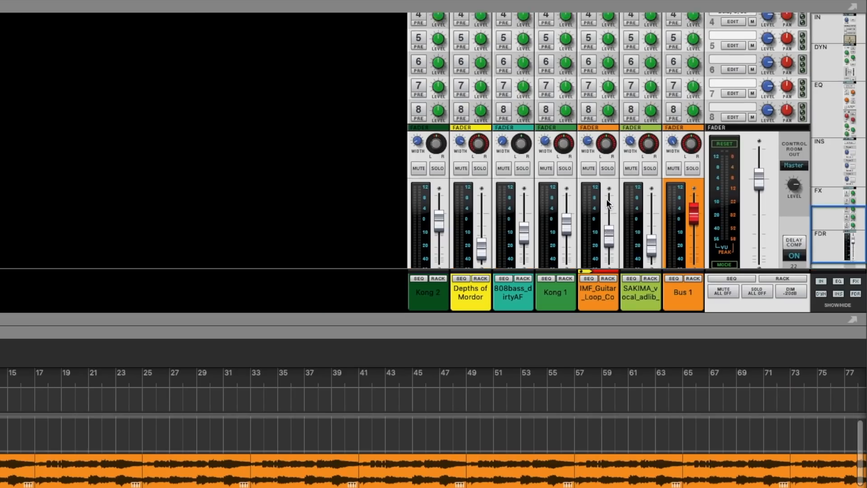
{"action": "left_click", "coordinate": [588, 138]}
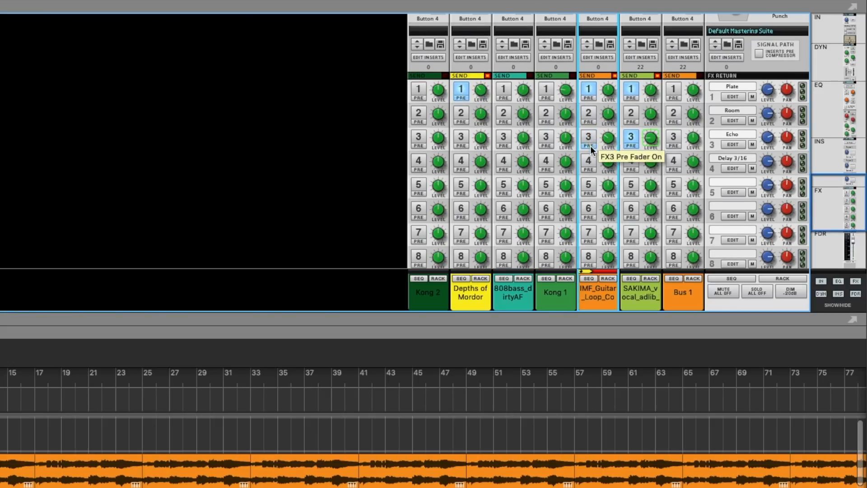
Switch off the guitar channel's EQ together with its low-pass and high-pass filters.
{"action": "scroll", "coordinate": [621, 151], "scroll_direction": "up", "scroll_amount": 4}
{"action": "scroll", "coordinate": [618, 154], "scroll_direction": "up", "scroll_amount": 3}
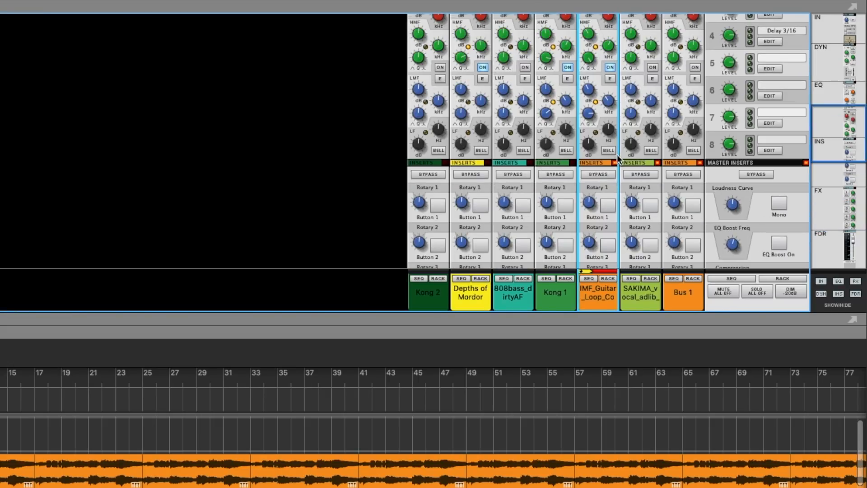
{"action": "scroll", "coordinate": [614, 77], "scroll_direction": "up", "scroll_amount": 3}
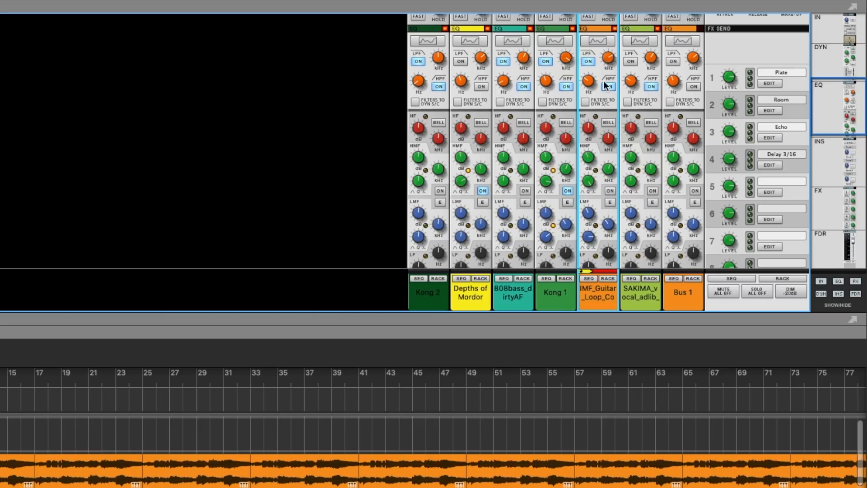
{"action": "scroll", "coordinate": [616, 128], "scroll_direction": "up", "scroll_amount": 1}
{"action": "scroll", "coordinate": [615, 129], "scroll_direction": "up", "scroll_amount": 10}
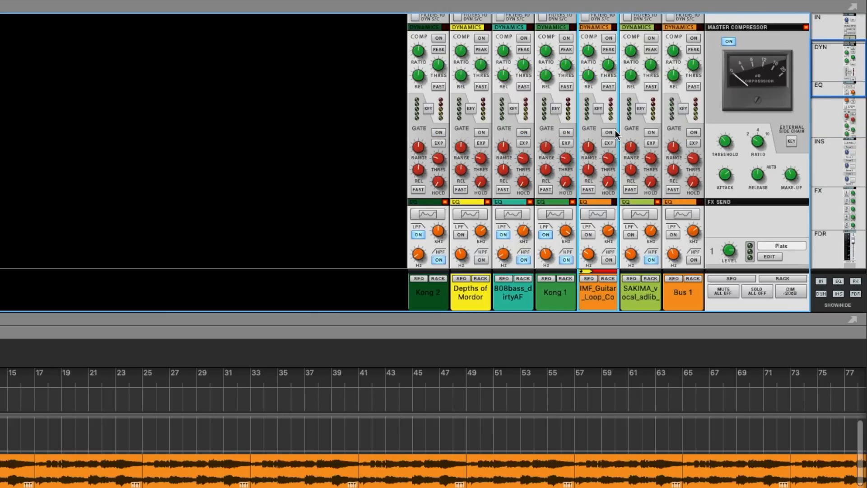
Enable the low-pass and high-pass filters on the guitar channel.
{"action": "scroll", "coordinate": [615, 158], "scroll_direction": "down", "scroll_amount": 8}
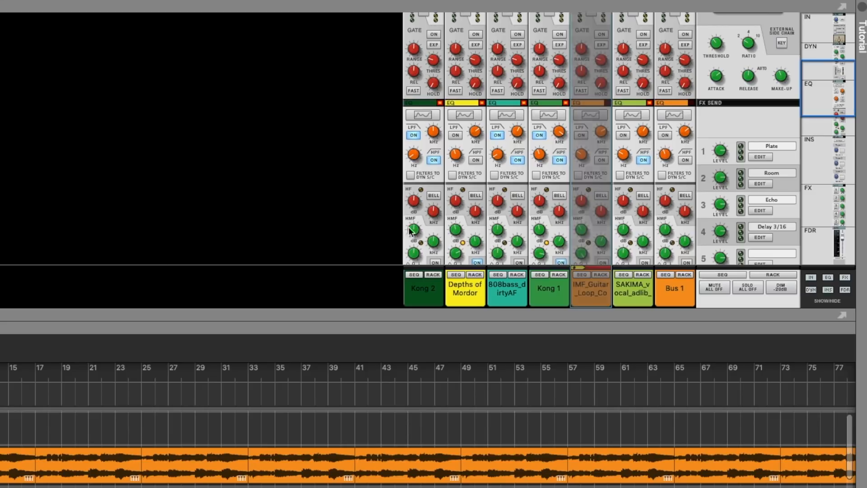
{"action": "left_click", "coordinate": [584, 136]}
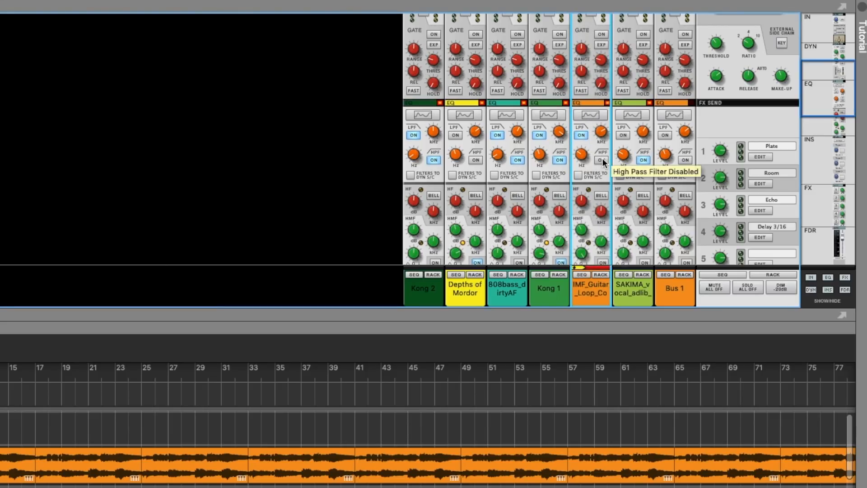
{"action": "left_click", "coordinate": [603, 160]}
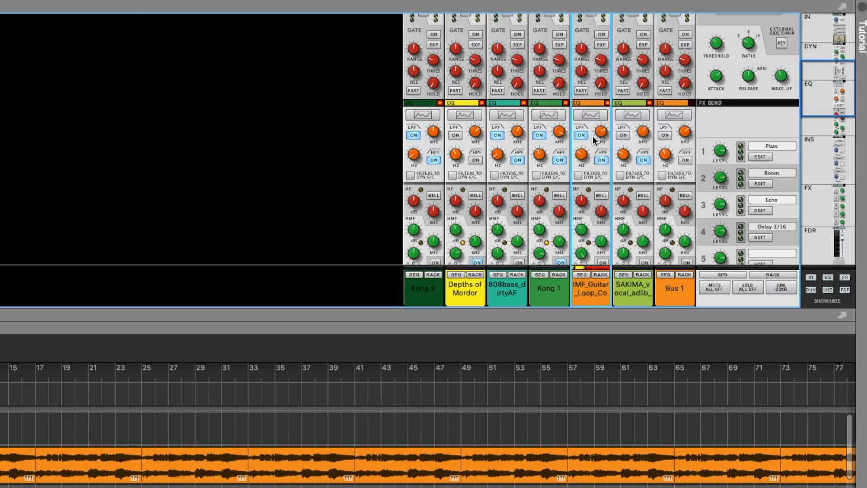
Turn on the guitar channel's EQ section in the mixer.
{"action": "scroll", "coordinate": [594, 140], "scroll_direction": "up", "scroll_amount": 5}
{"action": "scroll", "coordinate": [594, 146], "scroll_direction": "down", "scroll_amount": 6}
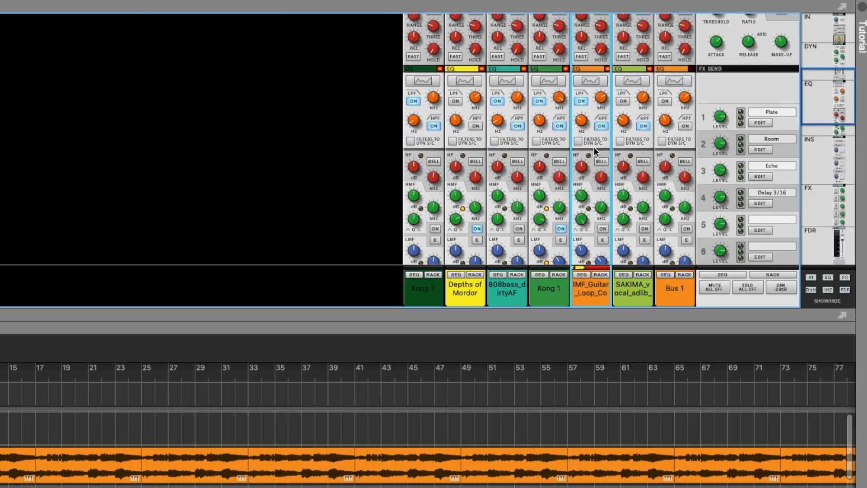
{"action": "scroll", "coordinate": [595, 147], "scroll_direction": "down", "scroll_amount": 3}
{"action": "left_click", "coordinate": [603, 136]}
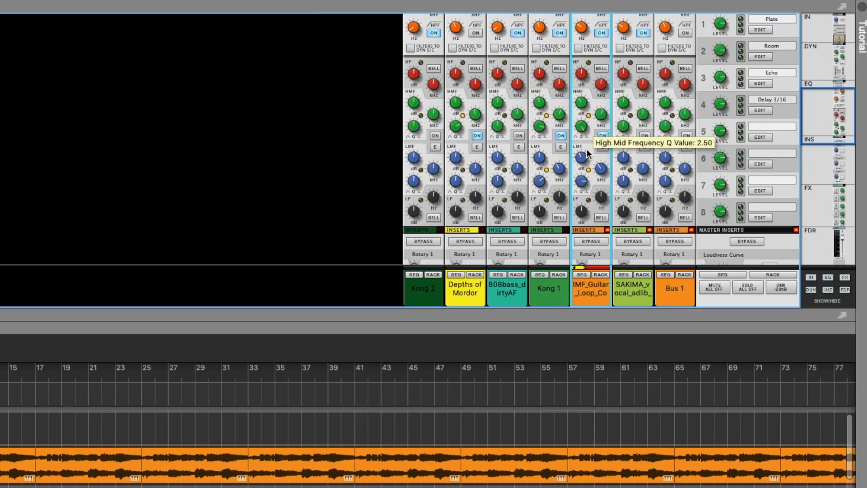
Listen to the guitar loop with its compressor shown in the rack, return the playhead to bar 1 and hide the rack.
{"action": "scroll", "coordinate": [587, 167], "scroll_direction": "down", "scroll_amount": 10}
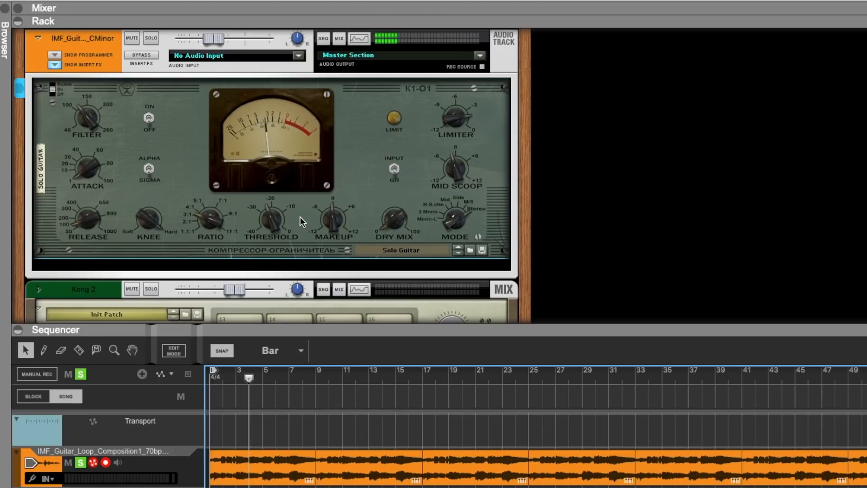
{"action": "key", "text": "space"}
{"action": "left_click_drag", "start_coordinate": [257, 378], "coordinate": [214, 376]}
{"action": "left_click_drag", "start_coordinate": [151, 277], "coordinate": [57, 70]}
{"action": "left_click", "coordinate": [14, 31]}
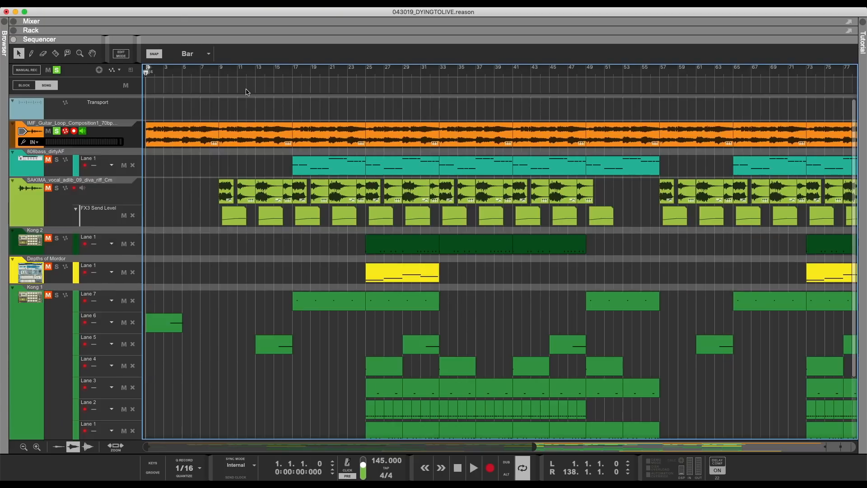
{"action": "left_click", "coordinate": [14, 31]}
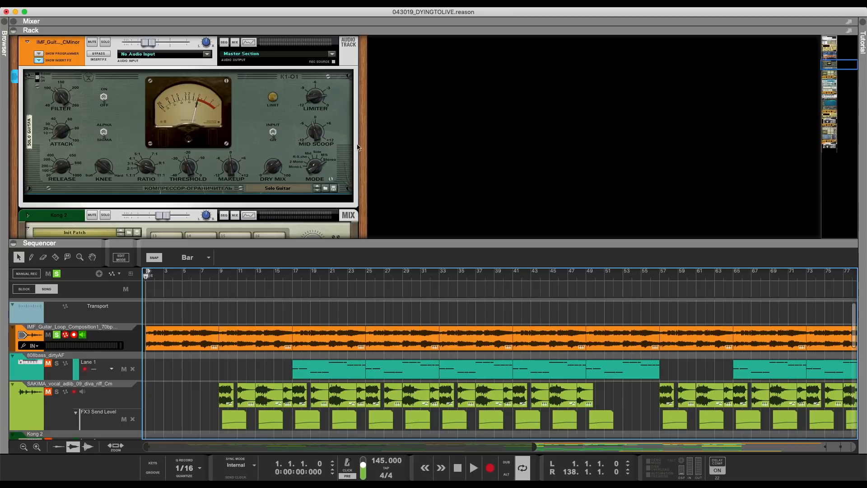
{"action": "left_click", "coordinate": [13, 30]}
Enable the Echo and Plate sends on the guitar channel and return the playhead to bar 1.
{"action": "left_click", "coordinate": [13, 22]}
{"action": "scroll", "coordinate": [677, 147], "scroll_direction": "up", "scroll_amount": 5}
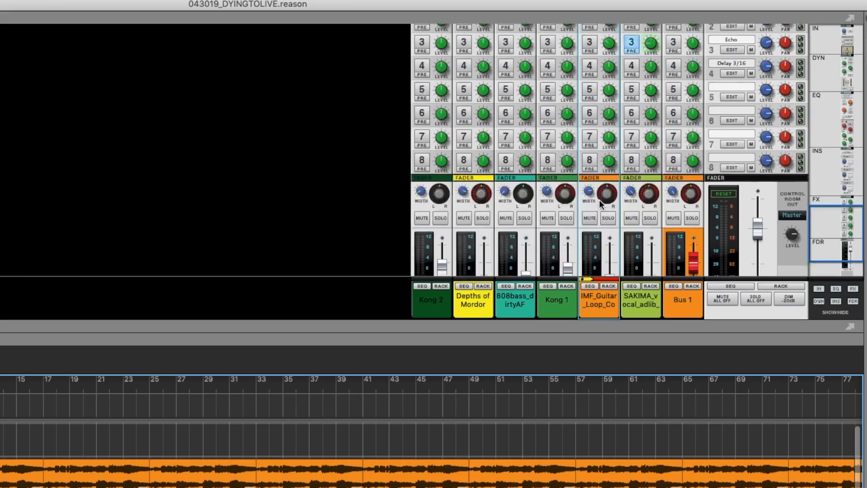
{"action": "scroll", "coordinate": [600, 200], "scroll_direction": "up", "scroll_amount": 5}
{"action": "left_click", "coordinate": [592, 155]}
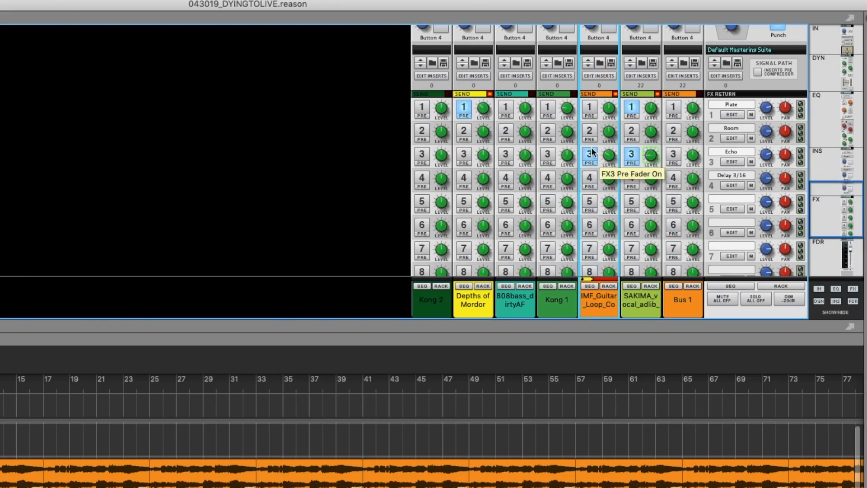
{"action": "left_click", "coordinate": [590, 109]}
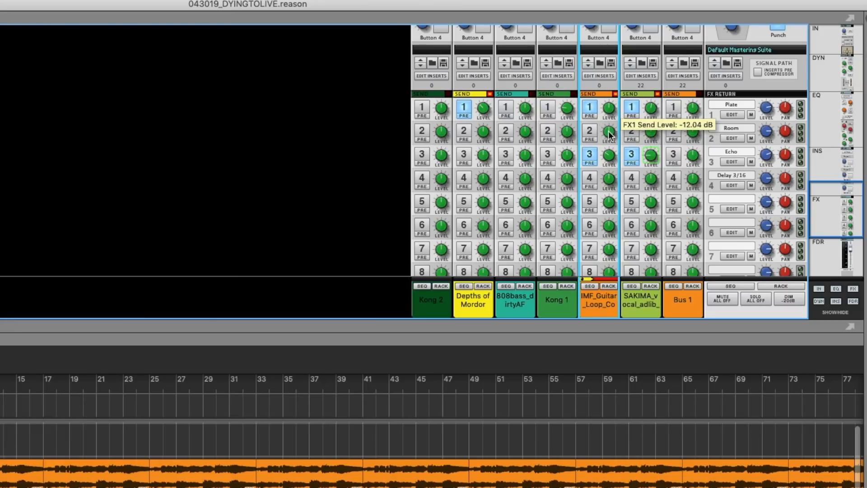
{"action": "left_click_drag", "start_coordinate": [183, 276], "coordinate": [144, 280]}
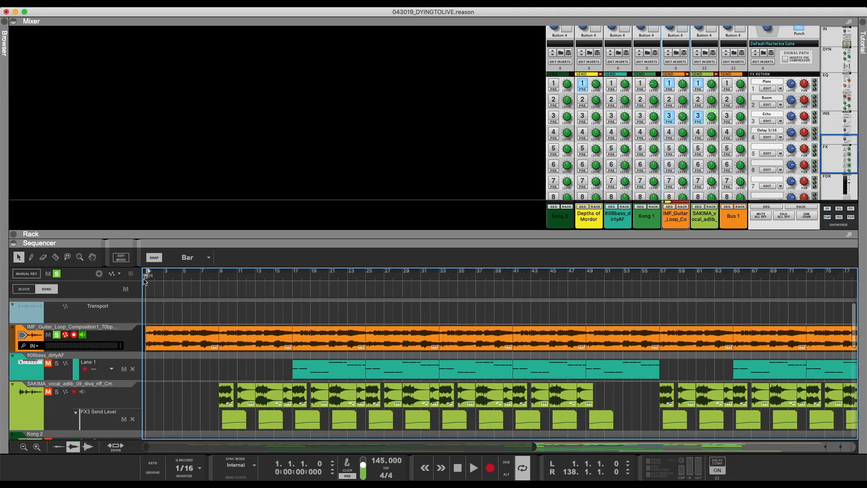
Examine the Echo, Room and Plate send effects in the rack, then hide the rack.
{"action": "left_click", "coordinate": [767, 121]}
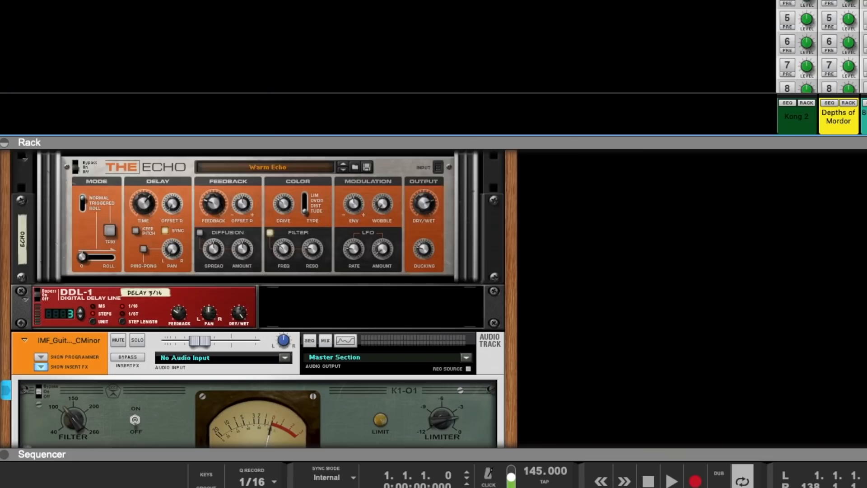
{"action": "scroll", "coordinate": [340, 229], "scroll_direction": "up", "scroll_amount": 3}
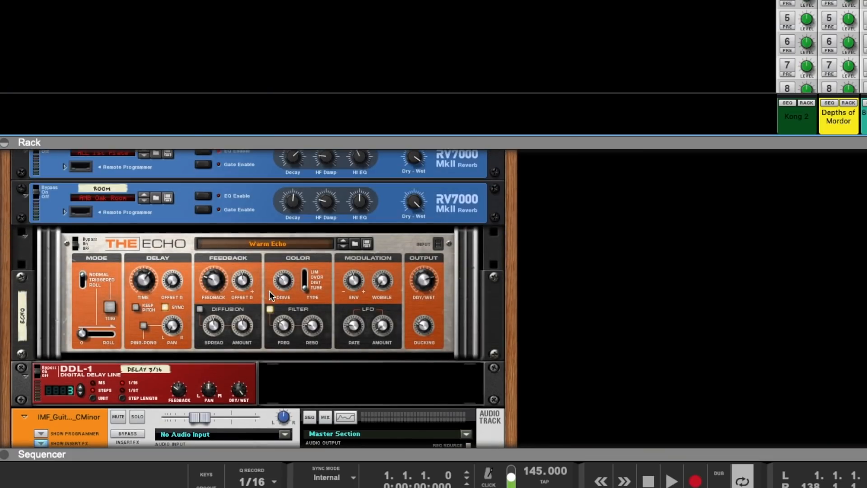
{"action": "scroll", "coordinate": [322, 264], "scroll_direction": "up", "scroll_amount": 3}
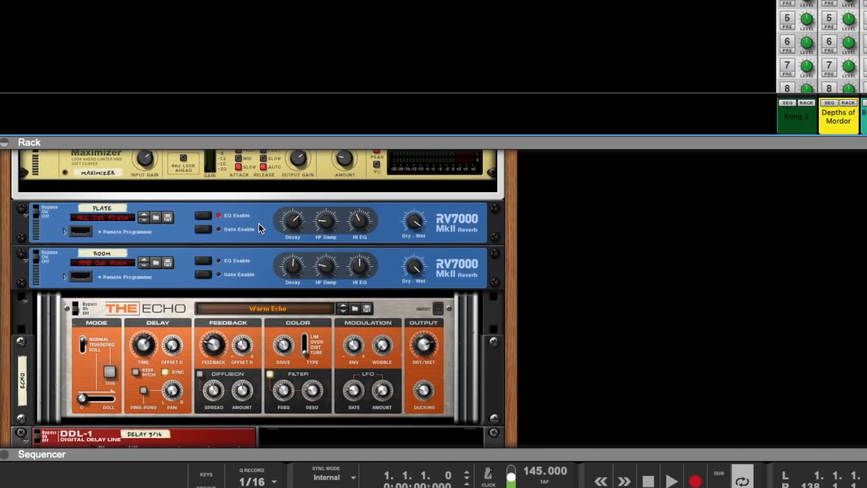
{"action": "key", "text": "F6"}
{"action": "key", "text": "F5+F7"}
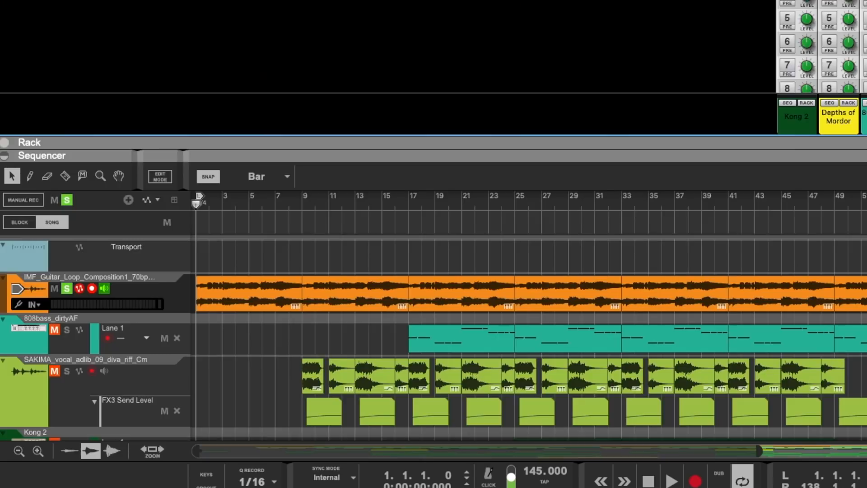
Play the soloed guitar loop with its sends active, then stop playback.
{"action": "key", "text": "space"}
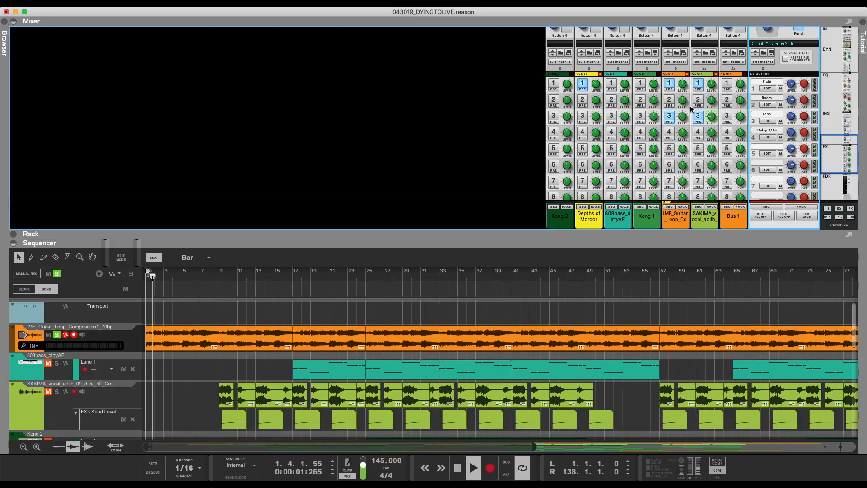
{"action": "left_click", "coordinate": [686, 87], "text": "shift"}
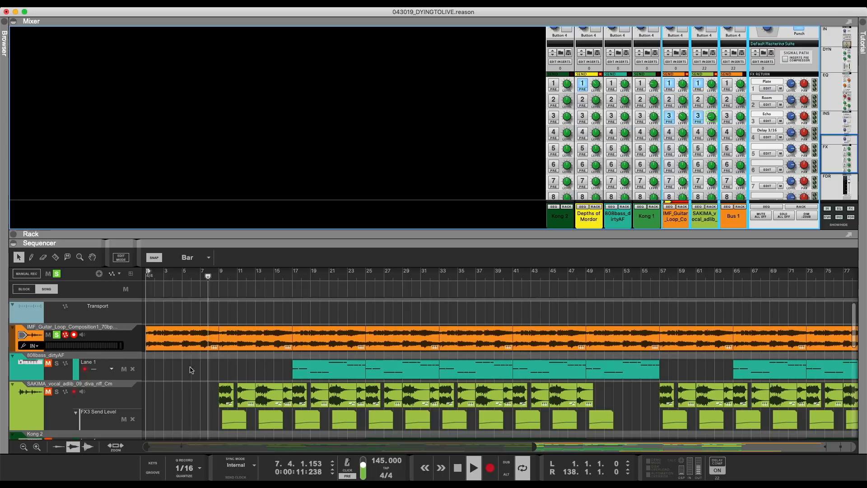
{"action": "key", "text": "space"}
Move the playhead to bar 9 and solo the SAKIMA vocal track instead of the guitar loop.
{"action": "left_click", "coordinate": [221, 278]}
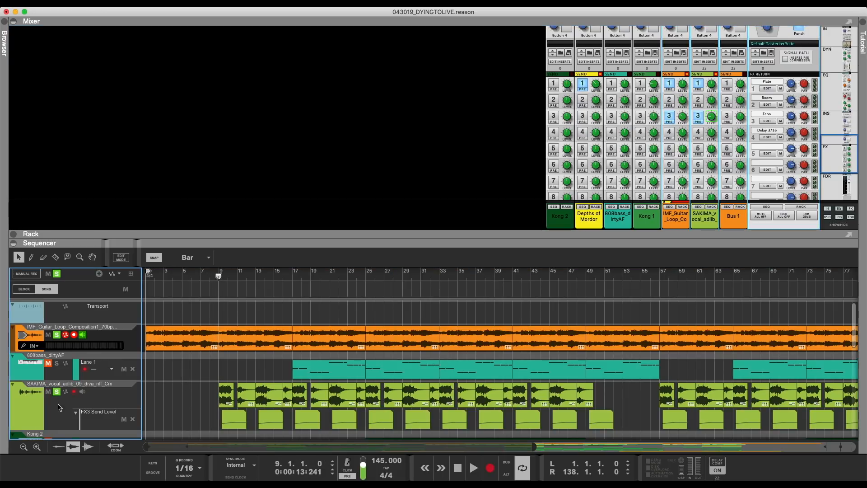
{"action": "left_click", "coordinate": [51, 392]}
{"action": "scroll", "coordinate": [234, 374], "scroll_direction": "down", "scroll_amount": 2}
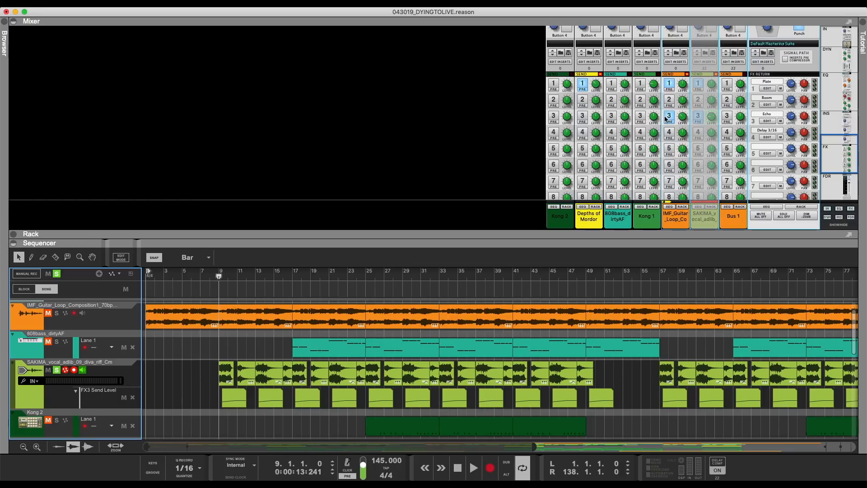
Disable the Echo send on the SAKIMA vocal channel and review its EQ, dynamics and fader sections.
{"action": "left_click", "coordinate": [698, 116]}
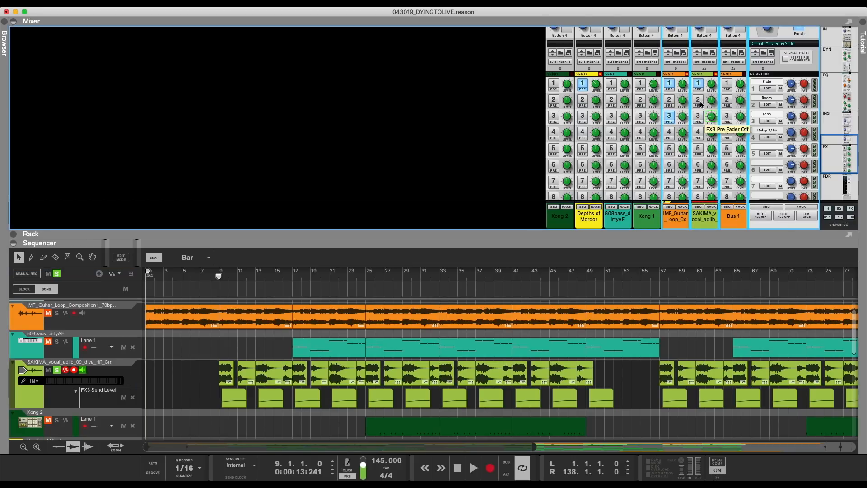
{"action": "scroll", "coordinate": [719, 112], "scroll_direction": "down", "scroll_amount": 3}
{"action": "scroll", "coordinate": [709, 108], "scroll_direction": "up", "scroll_amount": 8}
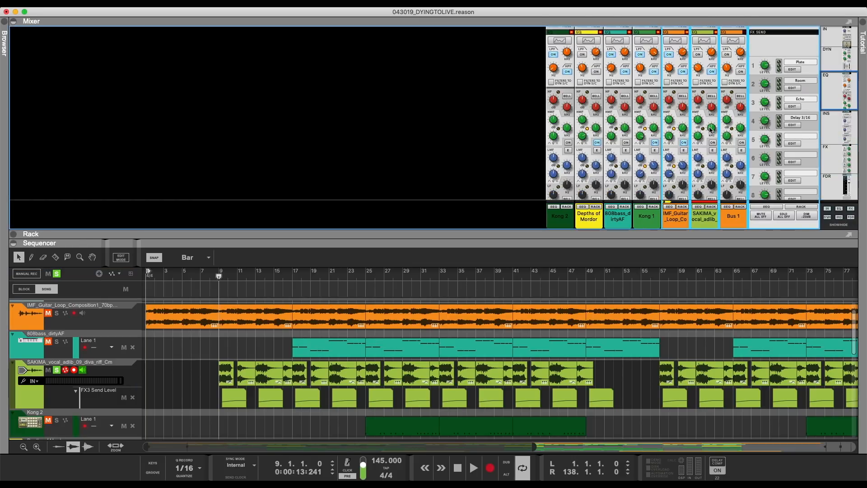
{"action": "scroll", "coordinate": [713, 108], "scroll_direction": "up", "scroll_amount": 4}
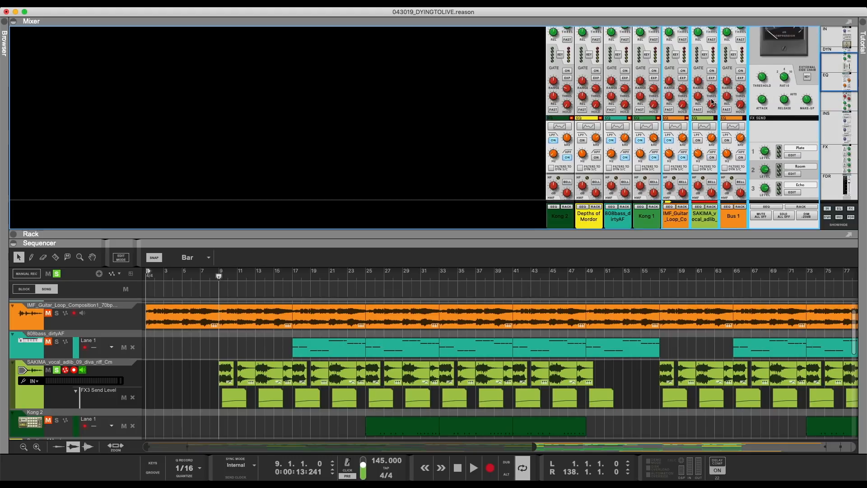
{"action": "scroll", "coordinate": [714, 135], "scroll_direction": "down", "scroll_amount": 8}
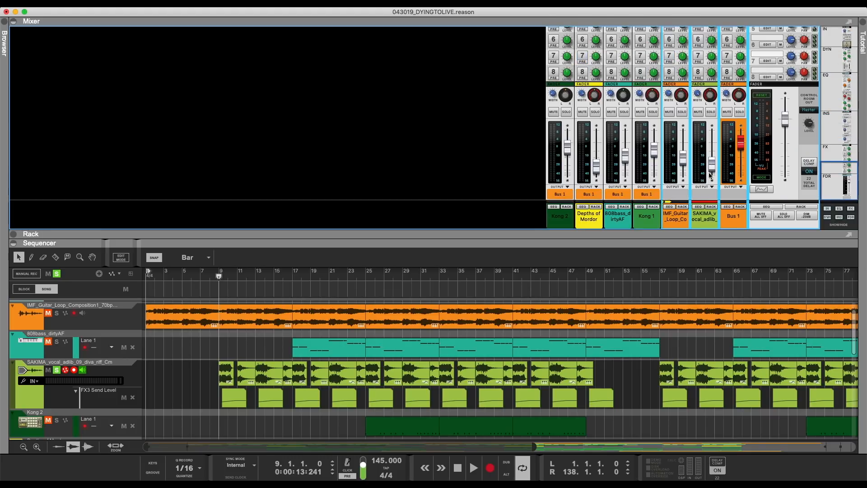
Show the SAKIMA vocal track in the rack and bypass its Decimort 2 and C670 insert effects.
{"action": "left_click", "coordinate": [712, 207]}
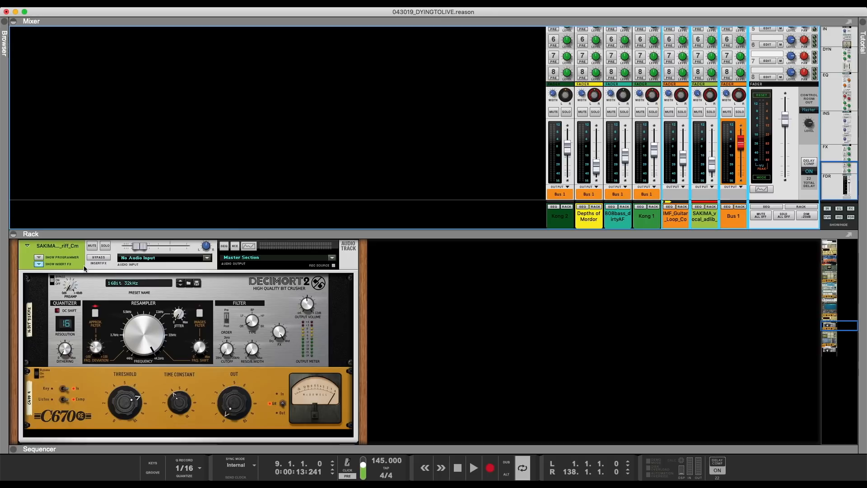
{"action": "left_click", "coordinate": [94, 327]}
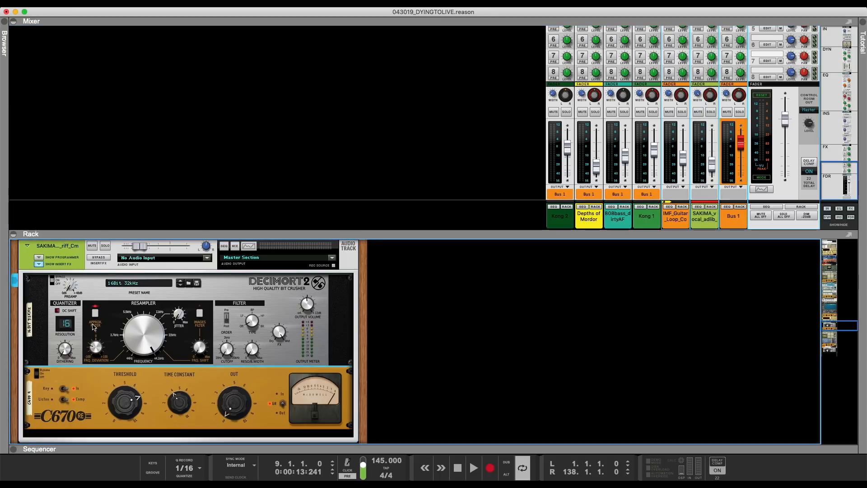
{"action": "left_click", "coordinate": [37, 373]}
Show only the sequencer, set the playhead to bar 9 and play the soloed dry vocal.
{"action": "left_click", "coordinate": [13, 22]}
{"action": "left_click", "coordinate": [13, 30]}
{"action": "left_click", "coordinate": [13, 21]}
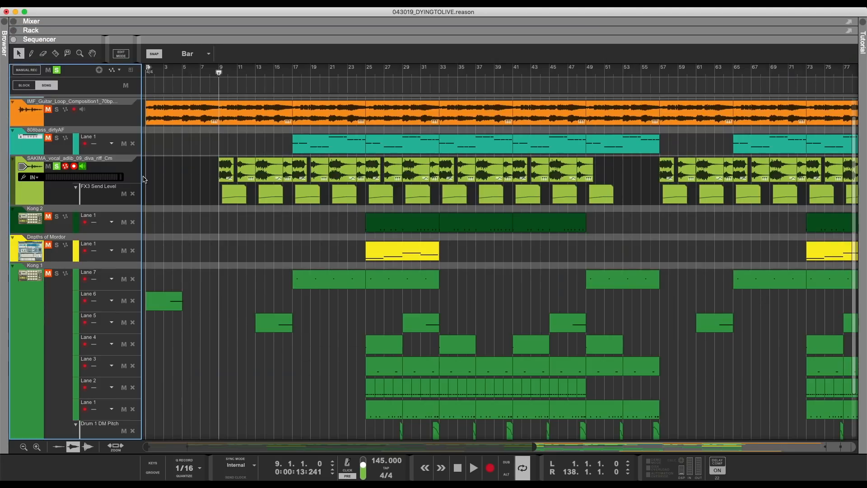
{"action": "left_click", "coordinate": [219, 73]}
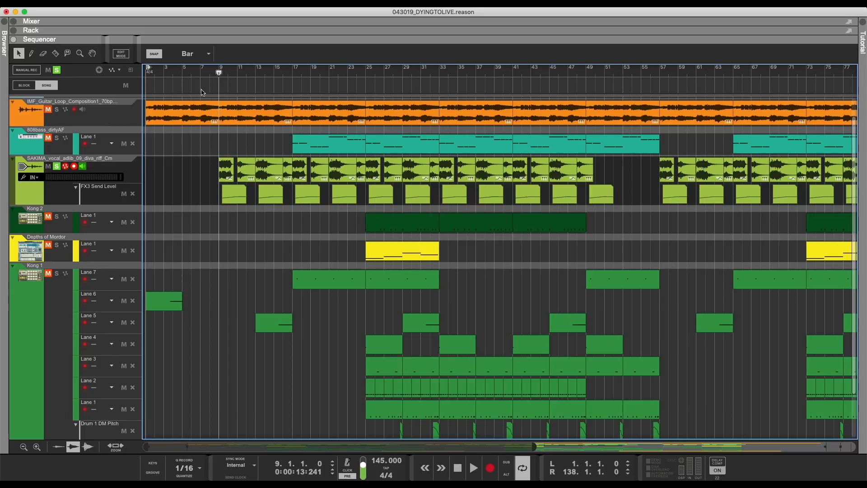
{"action": "left_click", "coordinate": [135, 176]}
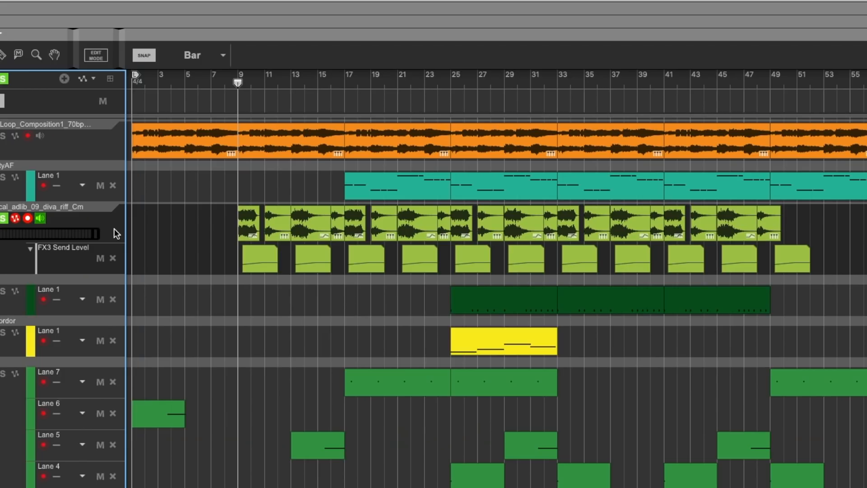
{"action": "key", "text": "space"}
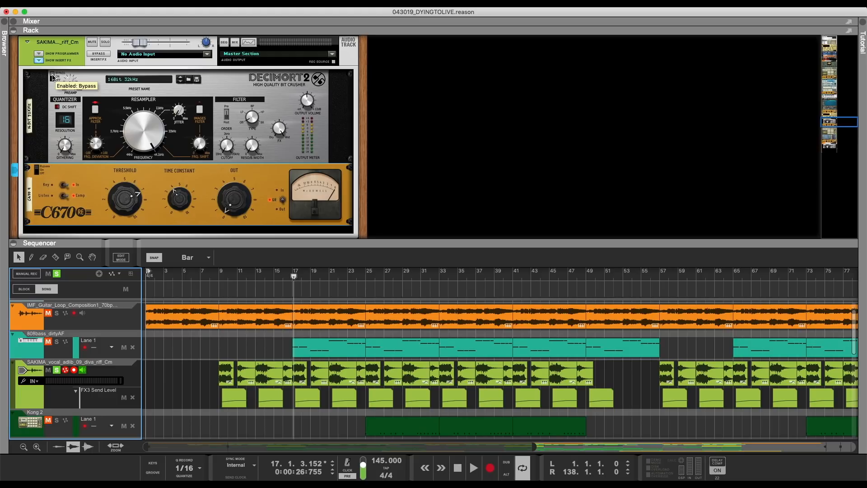
Switch the vocal track's Decimort 2 and C670 insert effects back on.
{"action": "left_click", "coordinate": [256, 92]}
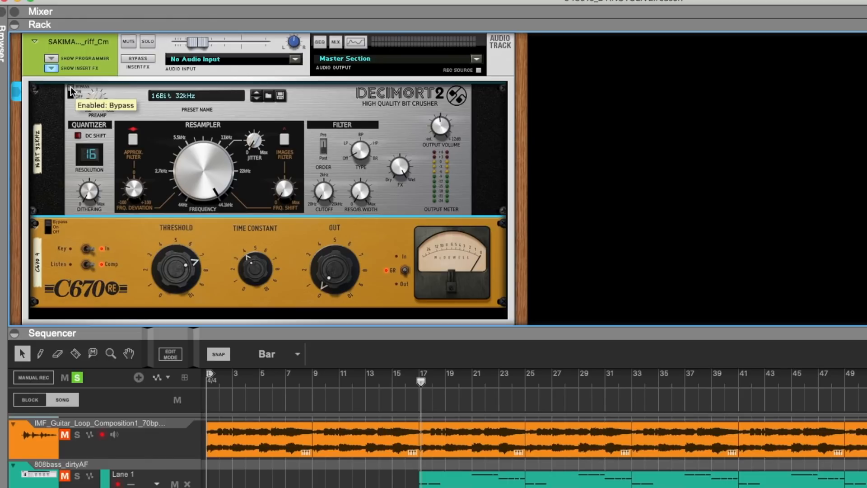
{"action": "left_click", "coordinate": [71, 87]}
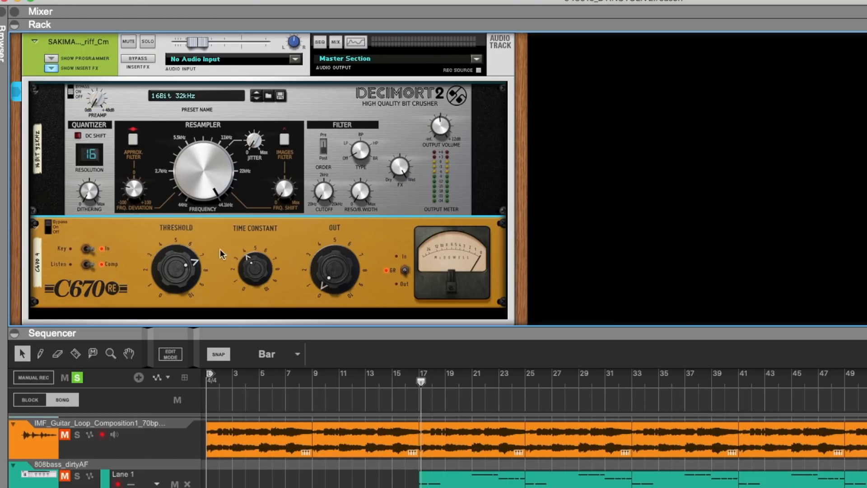
{"action": "left_click", "coordinate": [48, 226]}
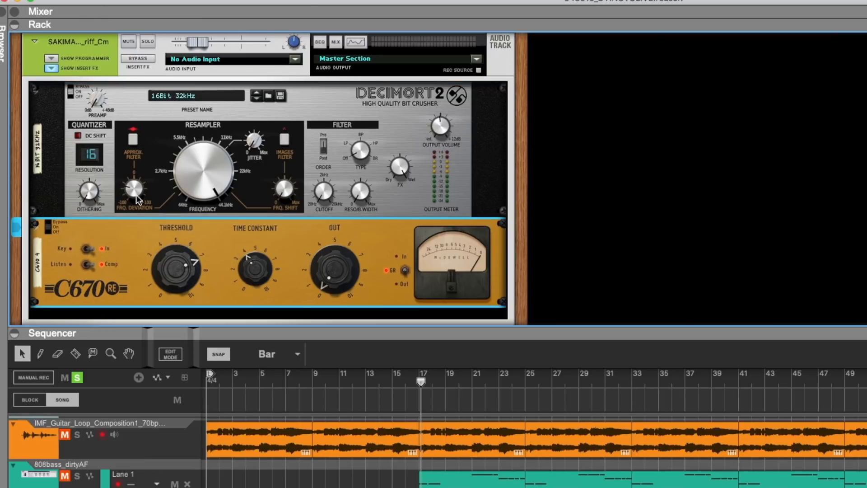
{"action": "left_click", "coordinate": [165, 128]}
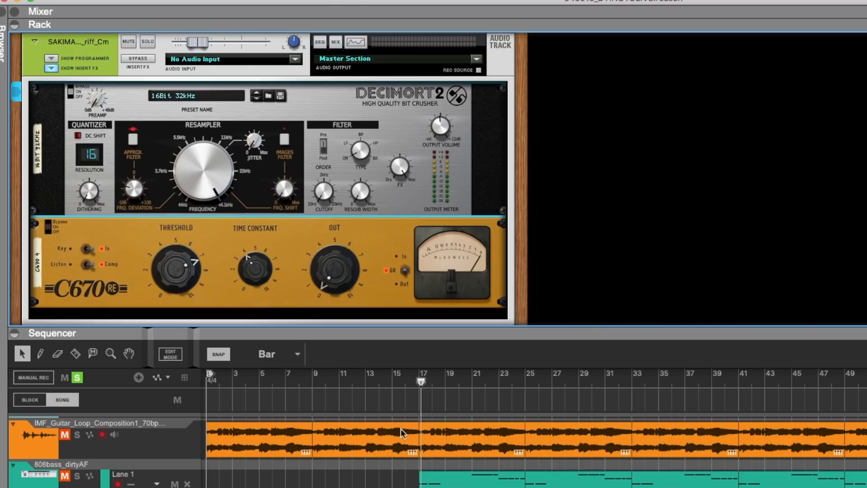
Play the vocal with its inserts on, restarting from bar 9, and adjust the Decimort 2 Frequency Deviation.
{"action": "left_click", "coordinate": [420, 384]}
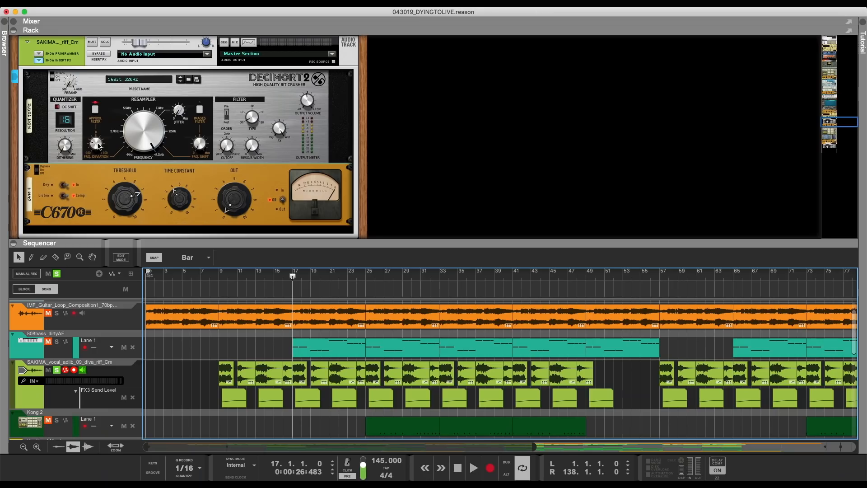
{"action": "key", "text": "space"}
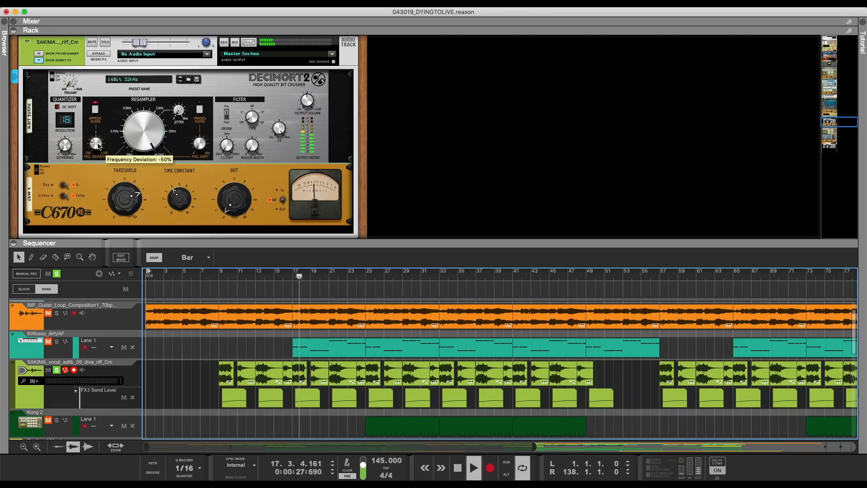
{"action": "key", "text": "space"}
{"action": "left_click", "coordinate": [219, 277]}
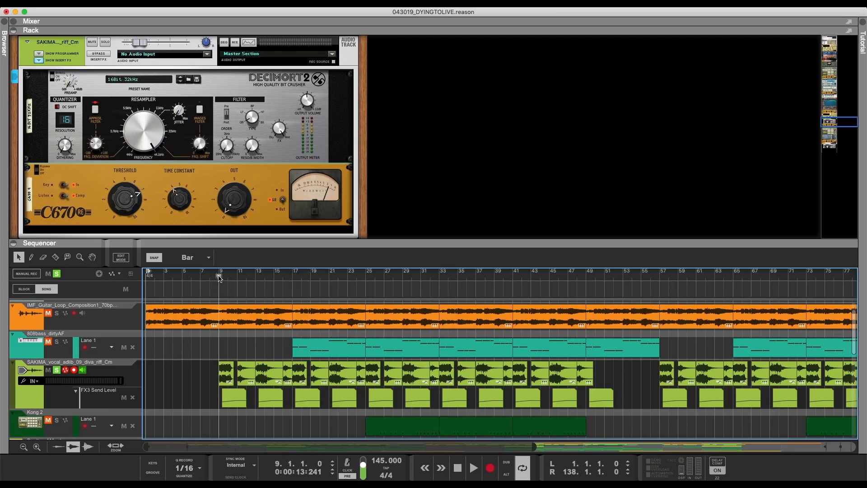
{"action": "mouse_move", "coordinate": [99, 145]}
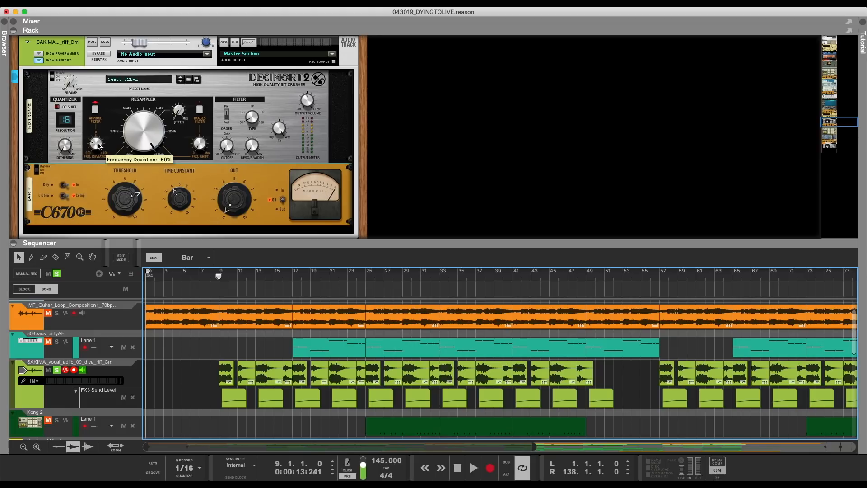
{"action": "key", "text": "space"}
{"action": "left_click_drag", "start_coordinate": [99, 145], "coordinate": [100, 166]}
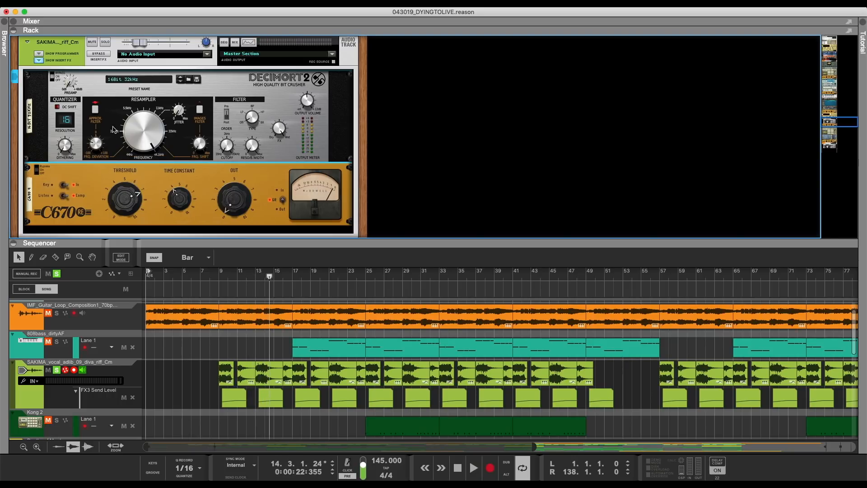
Replace the rack with the mixer, bring up the vocal channel's EQ section, and return the playhead to bar 9.
{"action": "left_click", "coordinate": [14, 30]}
{"action": "left_click", "coordinate": [14, 21]}
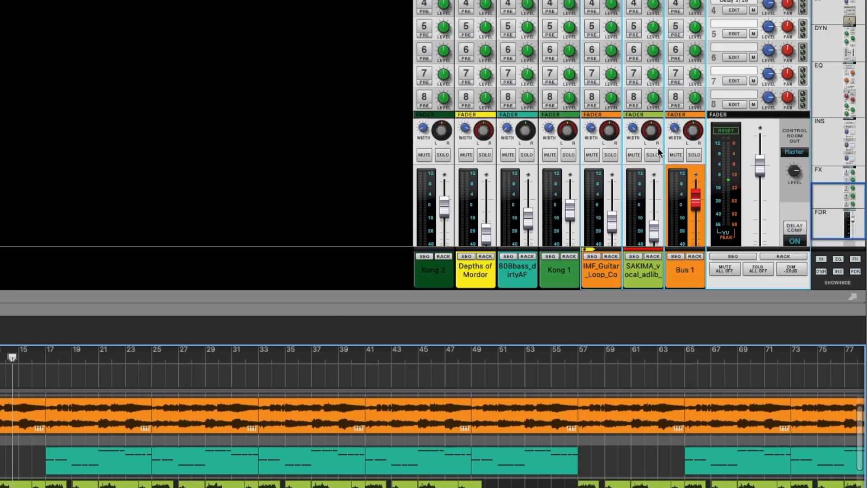
{"action": "scroll", "coordinate": [658, 148], "scroll_direction": "up", "scroll_amount": 10}
{"action": "scroll", "coordinate": [658, 144], "scroll_direction": "up", "scroll_amount": 1}
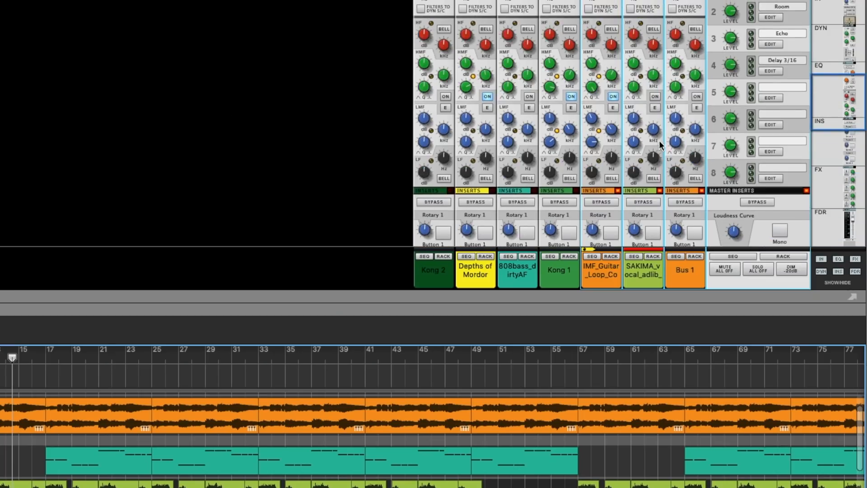
{"action": "scroll", "coordinate": [646, 136], "scroll_direction": "up", "scroll_amount": 5}
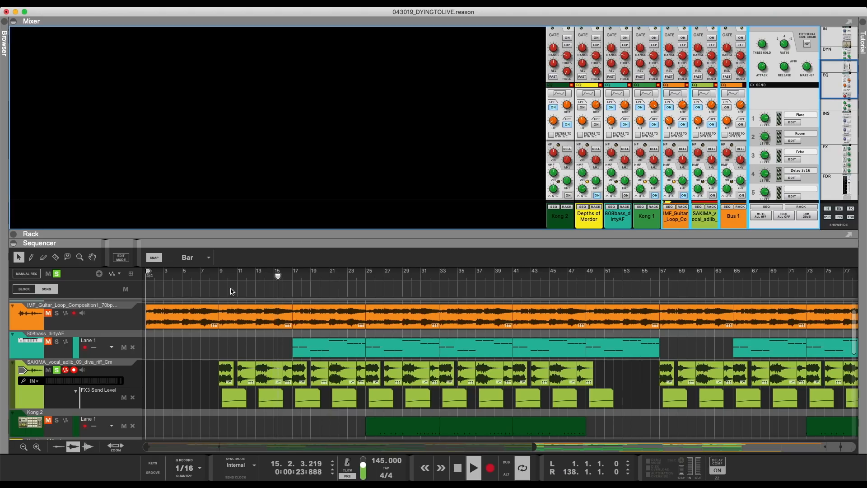
{"action": "left_click", "coordinate": [219, 277]}
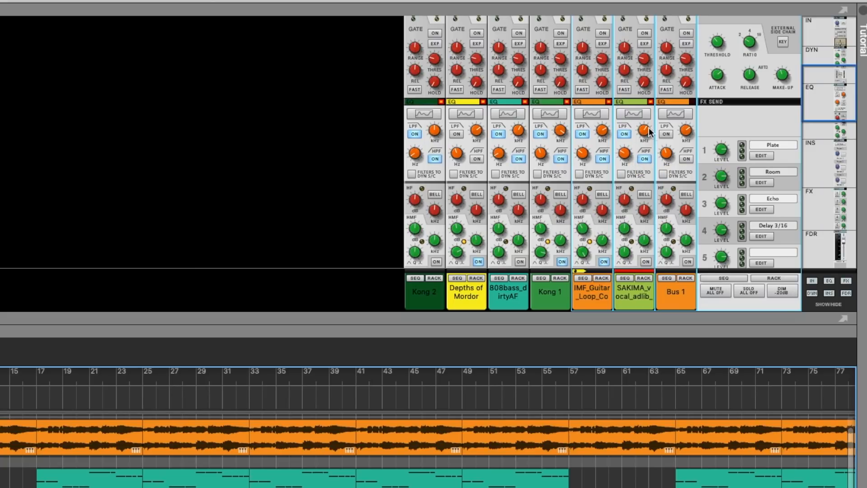
Enable the Echo and Plate sends on the SAKIMA vocal channel and play the vocal.
{"action": "scroll", "coordinate": [649, 131], "scroll_direction": "down", "scroll_amount": 10}
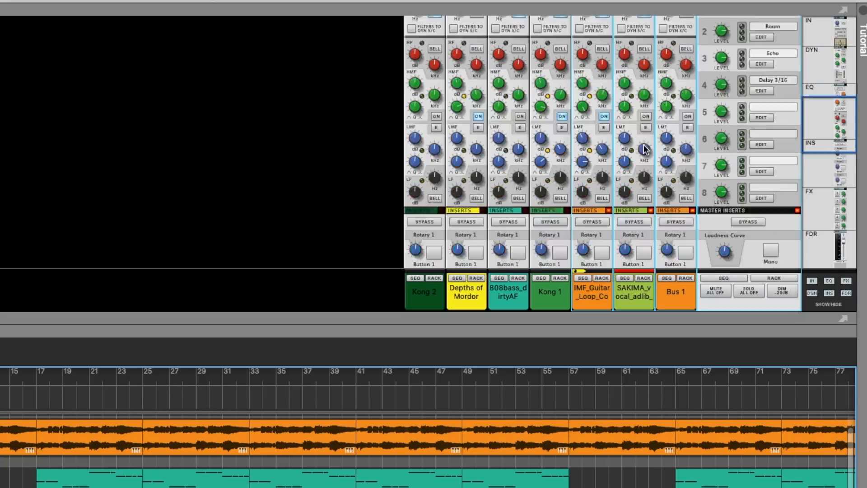
{"action": "left_click", "coordinate": [627, 109]}
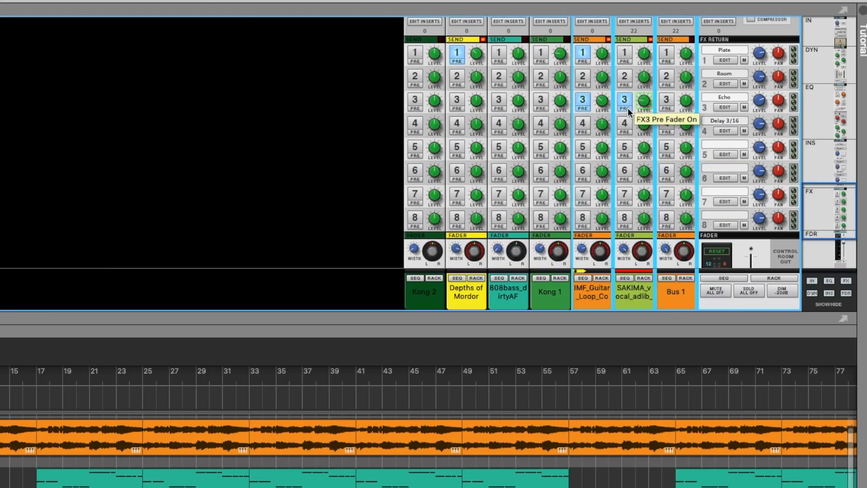
{"action": "scroll", "coordinate": [628, 107], "scroll_direction": "up", "scroll_amount": 1}
{"action": "left_click", "coordinate": [625, 64]}
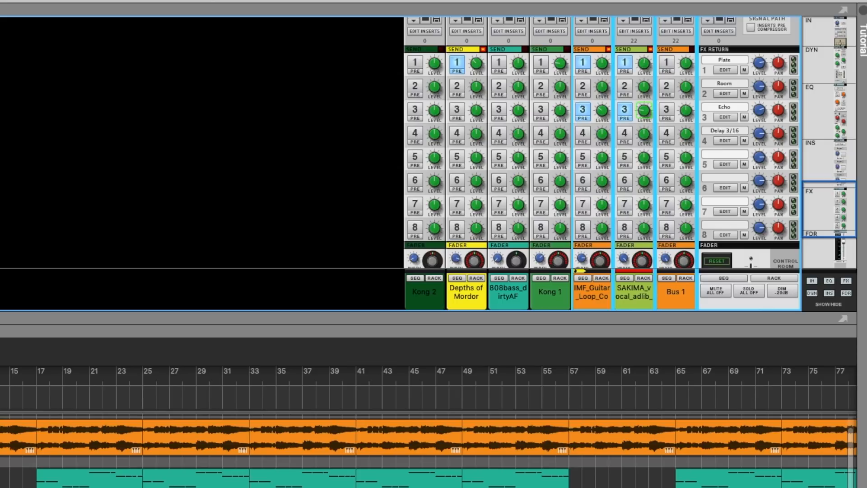
{"action": "left_click", "coordinate": [3, 372]}
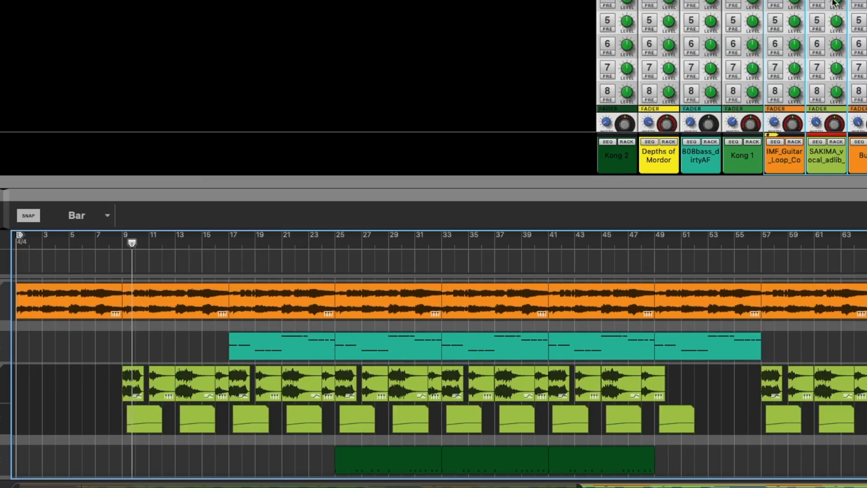
Open the vocal's first FX3 Send Level automation clip and examine its curve in an enlarged sequencer view.
{"action": "double_click", "coordinate": [149, 420]}
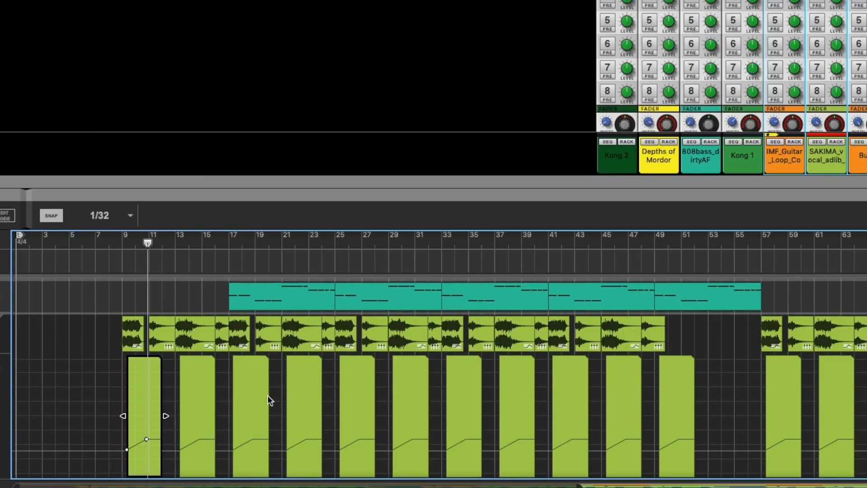
{"action": "scroll", "coordinate": [182, 420], "scroll_direction": "down", "scroll_amount": 2}
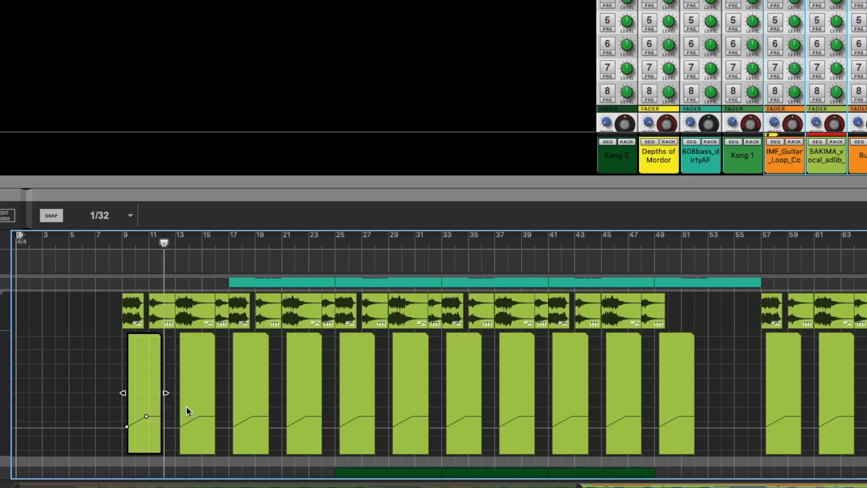
{"action": "left_click_drag", "start_coordinate": [355, 487], "coordinate": [327, 487]}
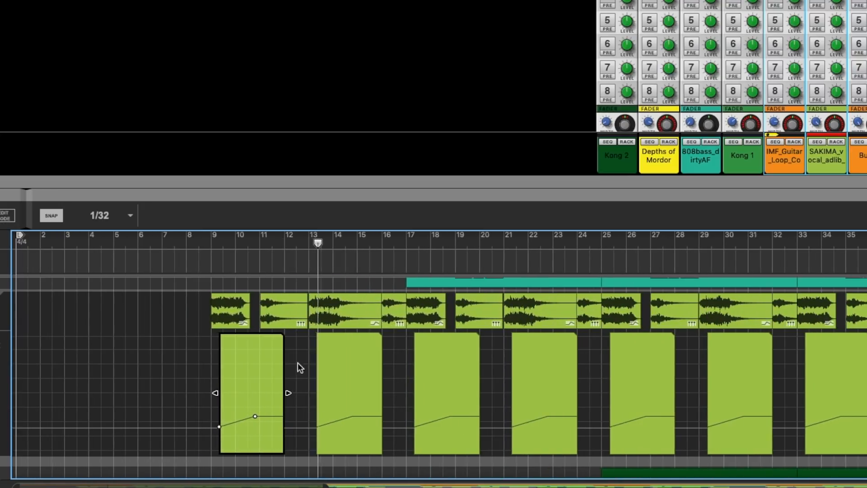
{"action": "key", "text": "F7"}
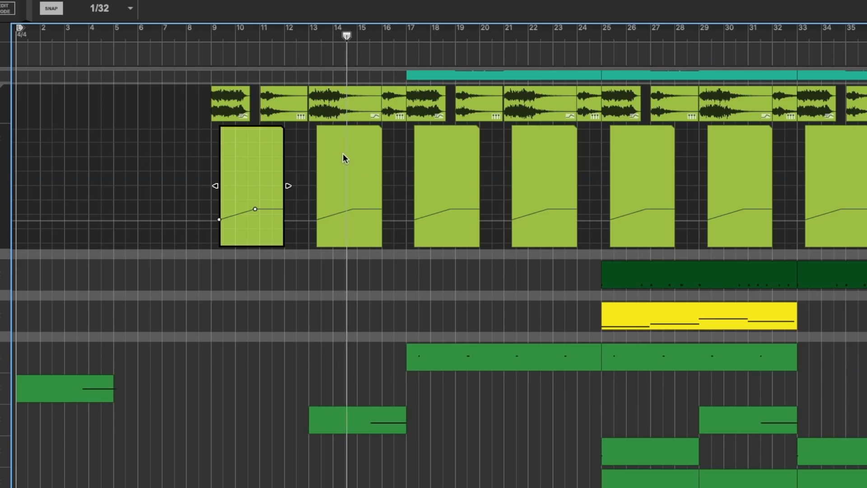
Change the stretch and transpose type of the vocal clip at bar 13 to Allround, bouncing it to a new recording.
{"action": "left_click", "coordinate": [336, 108]}
{"action": "right_click", "coordinate": [335, 104]}
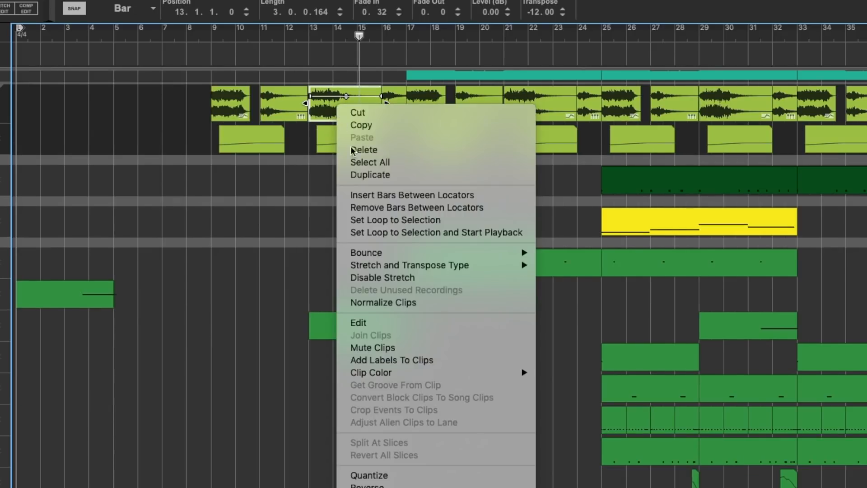
{"action": "mouse_move", "coordinate": [407, 266]}
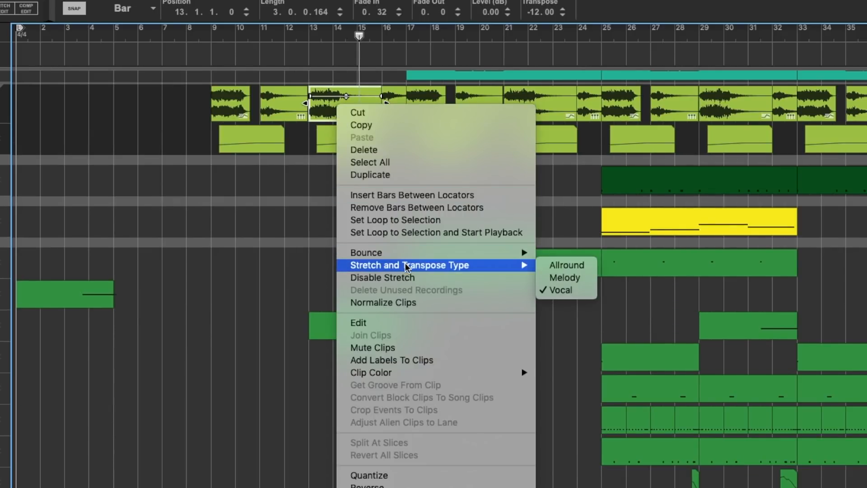
{"action": "left_click", "coordinate": [560, 265]}
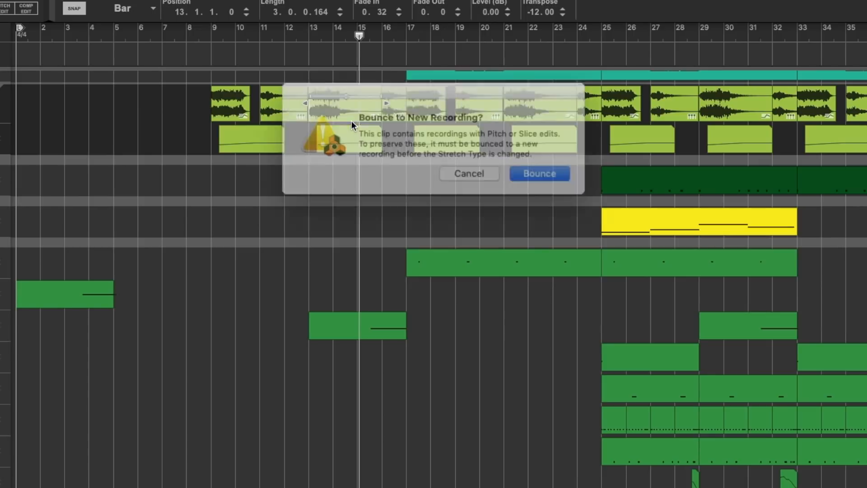
{"action": "left_click", "coordinate": [535, 170]}
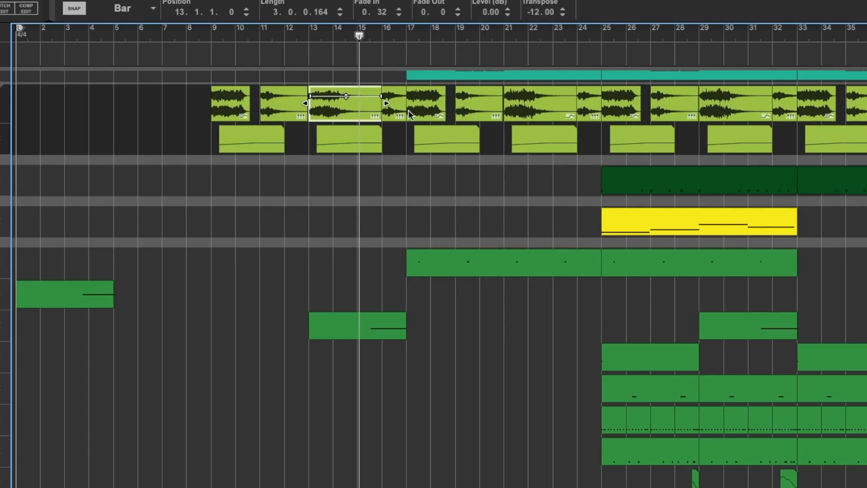
Play the selected vocal clip from bar 13 and replay it from its start.
{"action": "left_click", "coordinate": [307, 33]}
{"action": "key", "text": "space"}
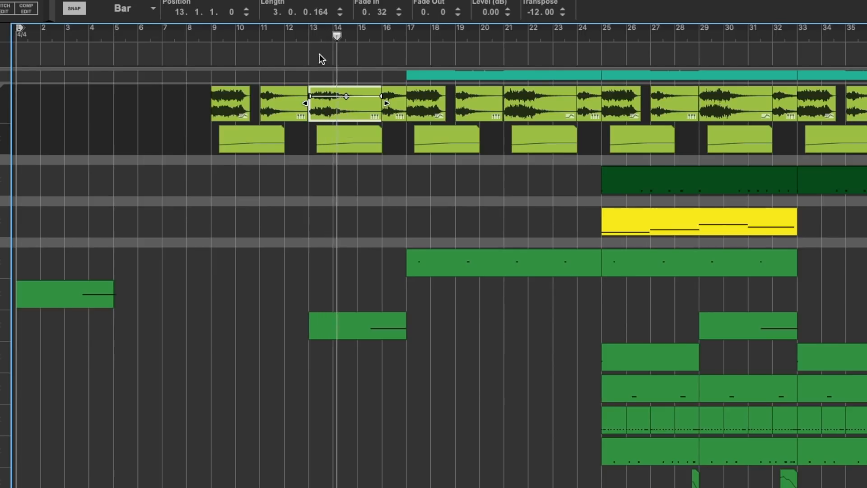
{"action": "left_click", "coordinate": [309, 33]}
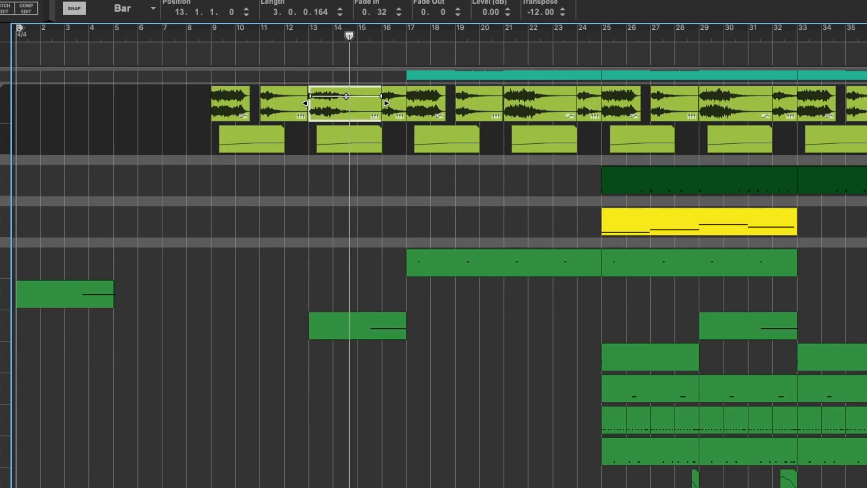
Play the soloed guitar loop and vocal together from bar 9 up to about bar 17.
{"action": "scroll", "coordinate": [439, 255], "scroll_direction": "down", "scroll_amount": 1}
{"action": "scroll", "coordinate": [425, 404], "scroll_direction": "down", "scroll_amount": 1}
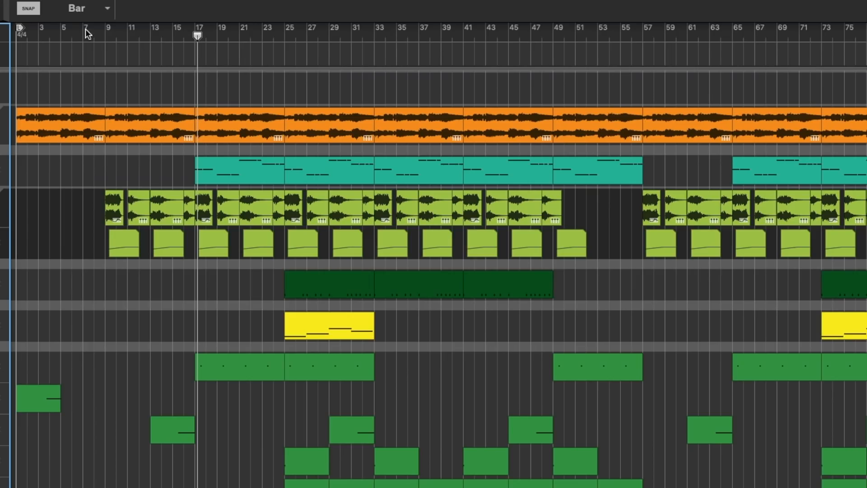
{"action": "left_click", "coordinate": [105, 30]}
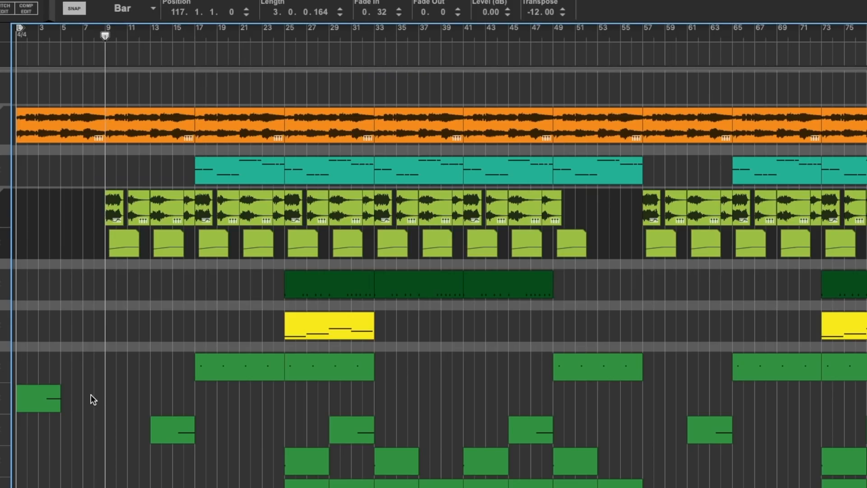
{"action": "key", "text": "space"}
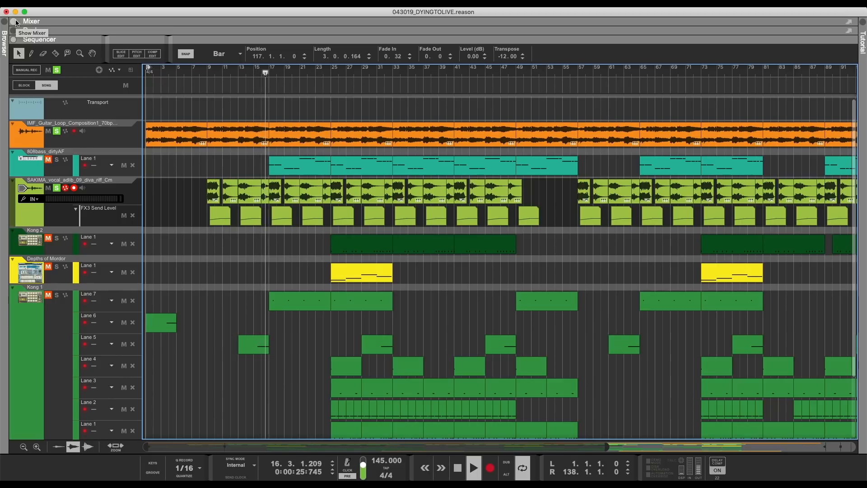
{"action": "key", "text": "space"}
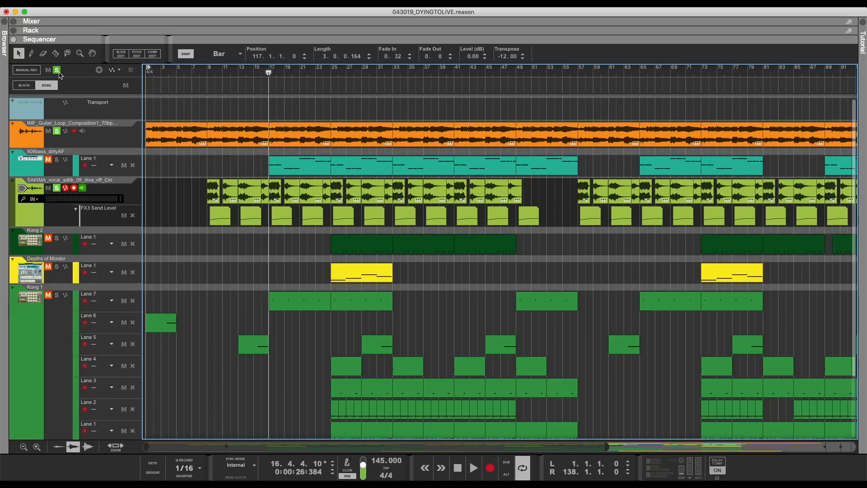
Turn off solo on the guitar loop and vocal tracks and select the 808bass_dirtyAF track.
{"action": "left_click", "coordinate": [57, 131]}
{"action": "left_click", "coordinate": [57, 189]}
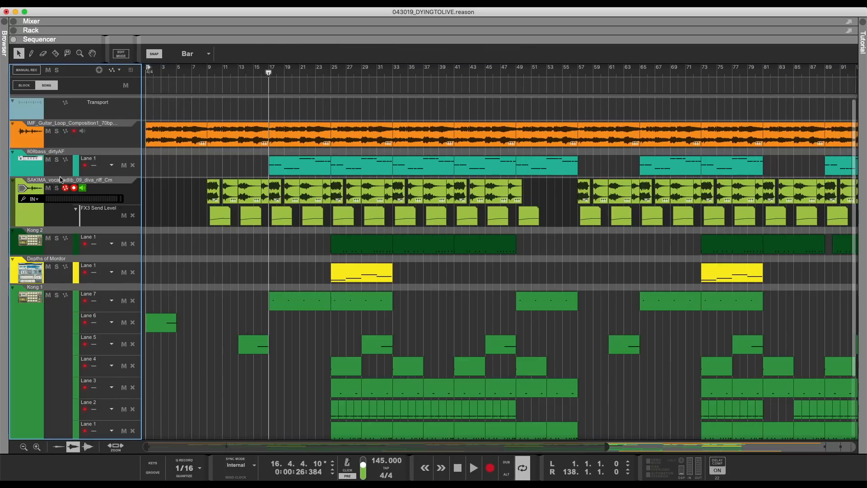
{"action": "left_click", "coordinate": [63, 172]}
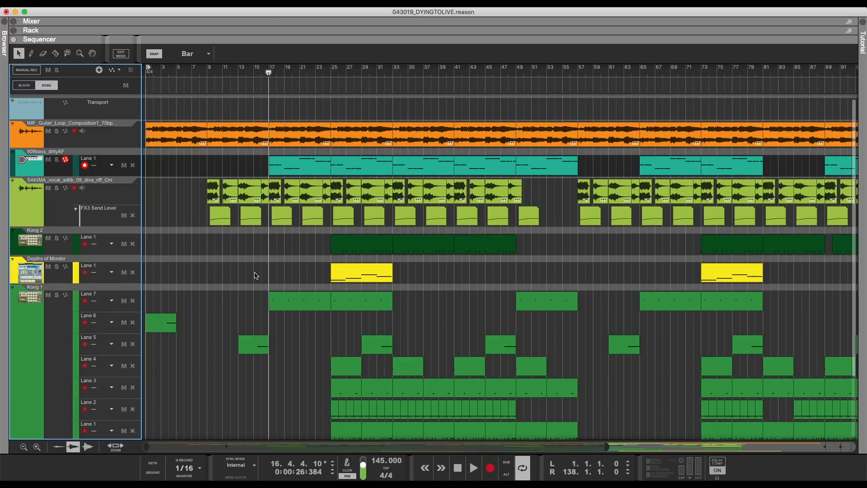
Solo the vocal and guitar loop tracks again and place the playhead at bar 17.
{"action": "left_click", "coordinate": [56, 188]}
{"action": "left_click", "coordinate": [56, 189]}
{"action": "left_click", "coordinate": [57, 189]}
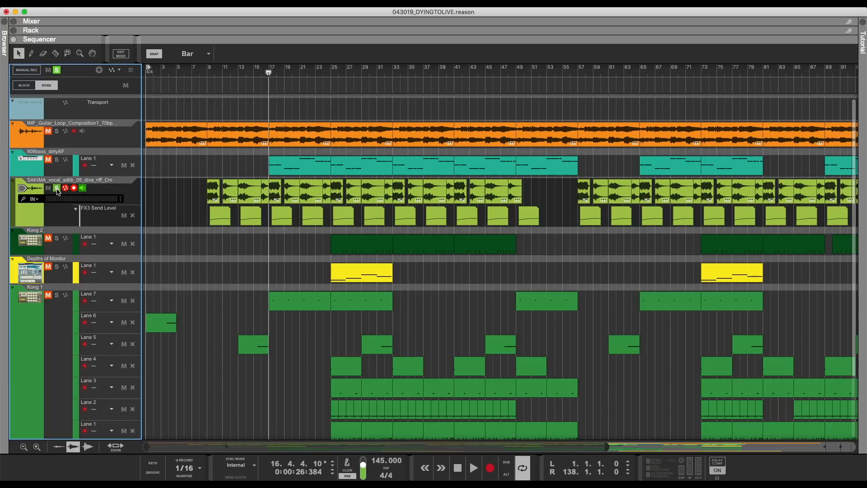
{"action": "left_click", "coordinate": [57, 163]}
{"action": "left_click", "coordinate": [266, 76]}
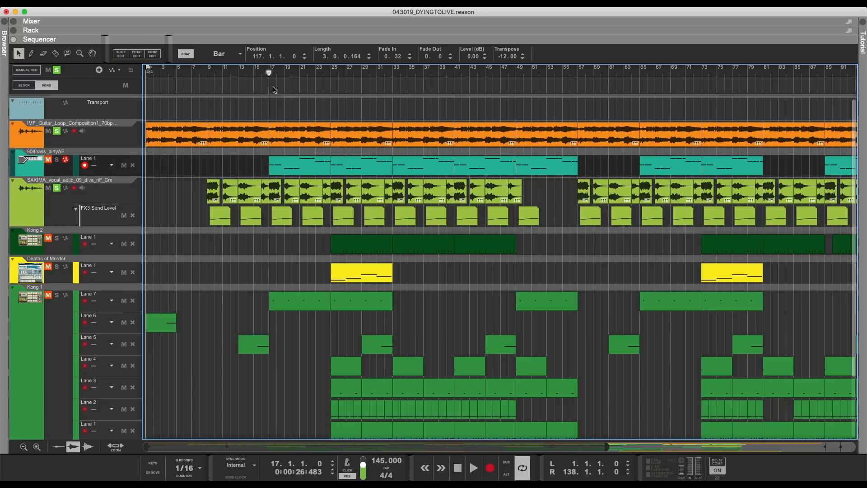
Solo the 808bass_dirtyAF track as well and select its first clip at bar 17.
{"action": "left_click", "coordinate": [60, 174]}
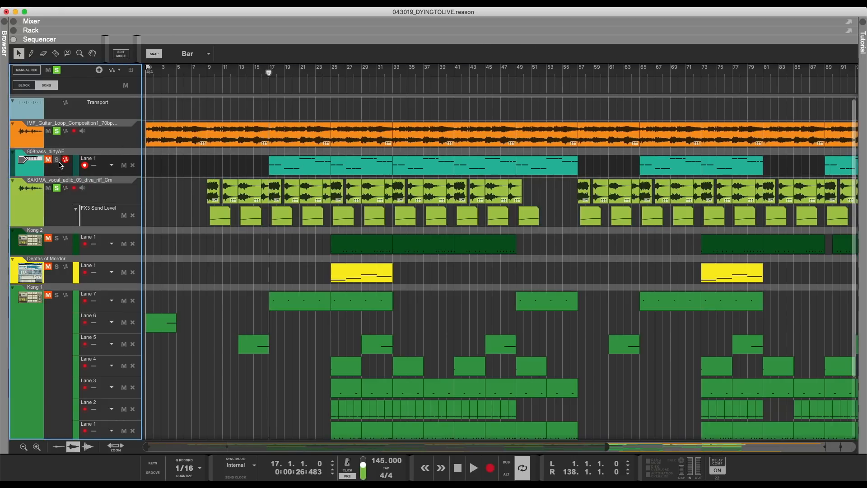
{"action": "key", "text": "super+e"}
{"action": "left_click", "coordinate": [158, 71]}
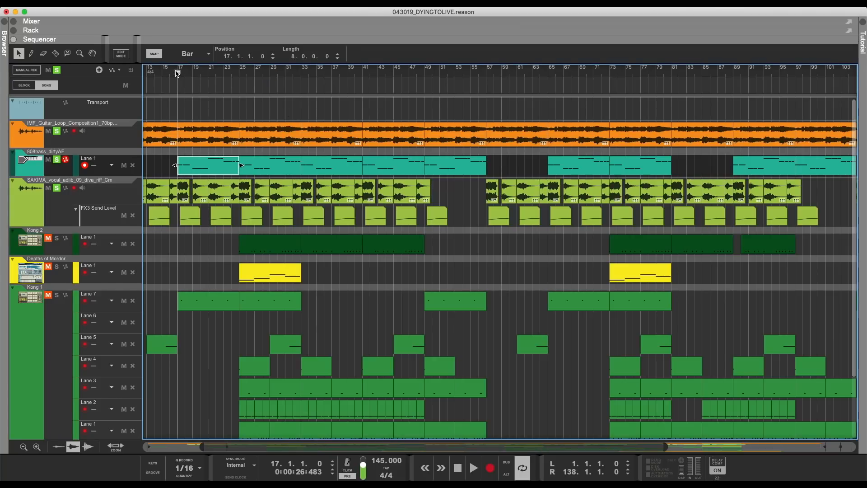
Show the mixer and examine the low-pass and high-pass filters in the 808bass_dirtyAF channel's EQ section.
{"action": "left_click", "coordinate": [64, 174]}
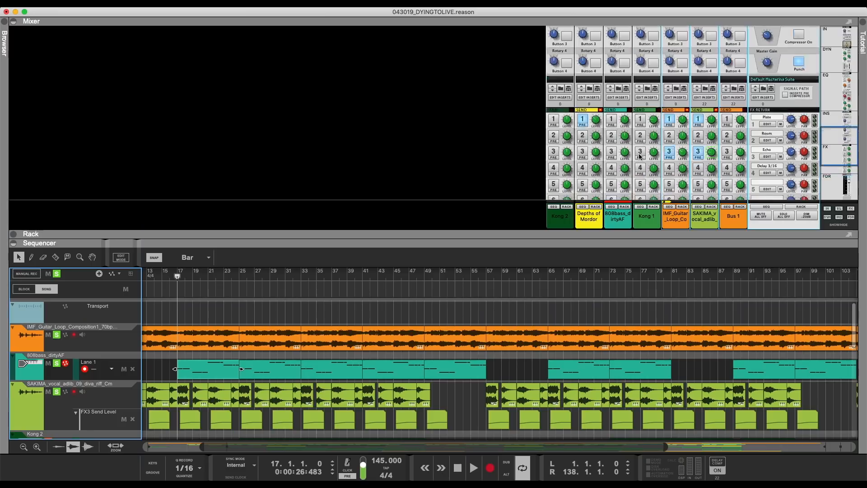
{"action": "scroll", "coordinate": [639, 152], "scroll_direction": "up", "scroll_amount": 3}
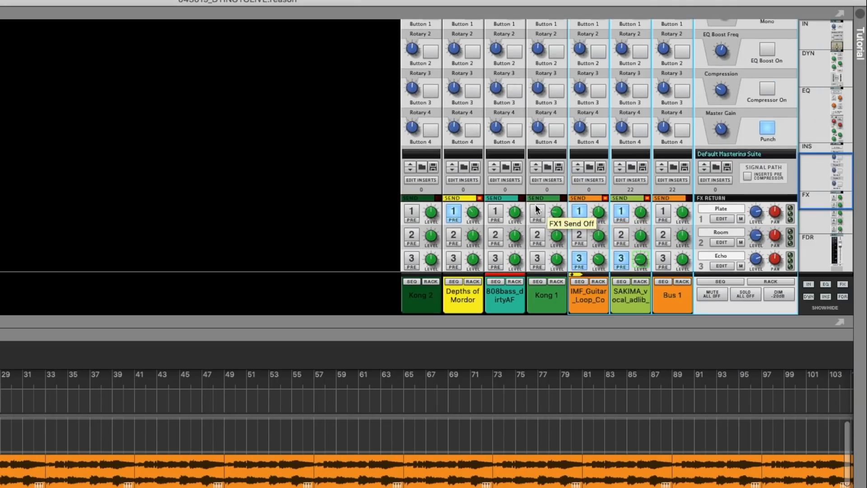
{"action": "scroll", "coordinate": [632, 155], "scroll_direction": "down", "scroll_amount": 2}
{"action": "scroll", "coordinate": [509, 217], "scroll_direction": "up", "scroll_amount": 8}
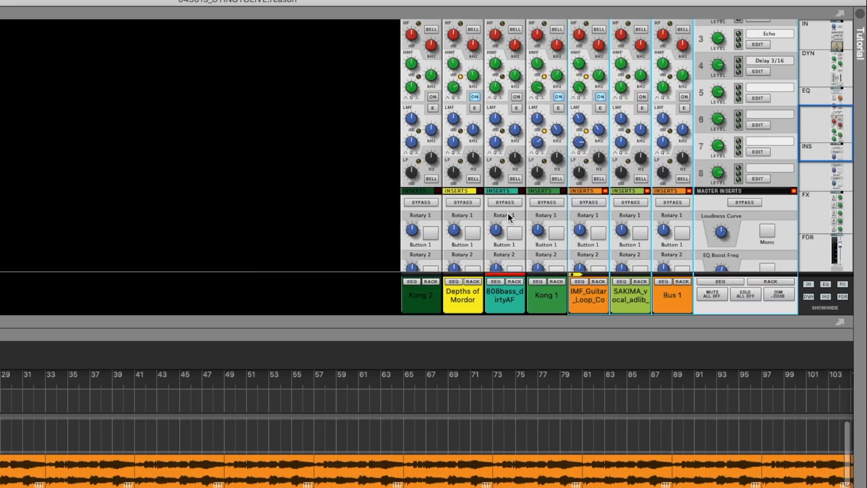
{"action": "scroll", "coordinate": [508, 213], "scroll_direction": "up", "scroll_amount": 4}
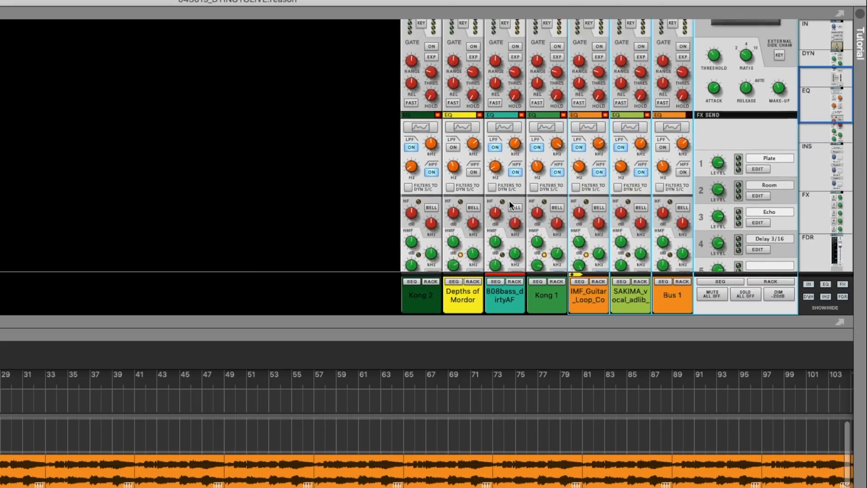
{"action": "scroll", "coordinate": [516, 202], "scroll_direction": "up", "scroll_amount": 1}
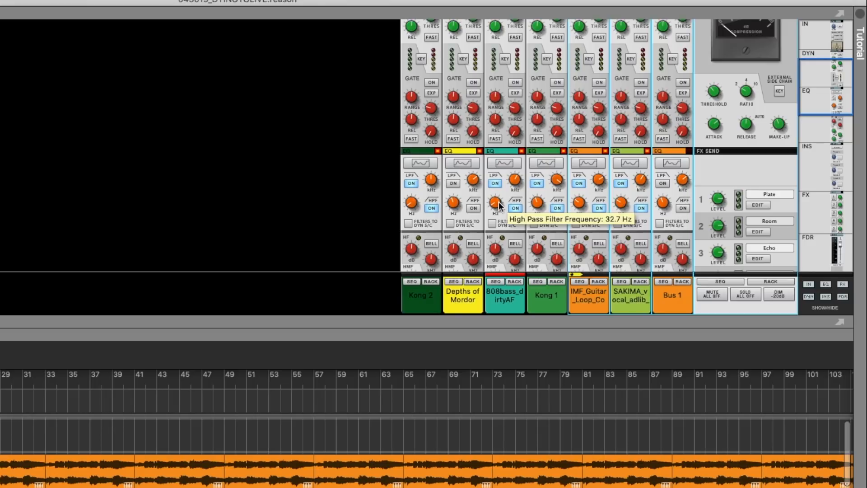
Show the bass's C670 and MClass devices in the rack and play the 808 bass alone from bar 17.
{"action": "scroll", "coordinate": [498, 204], "scroll_direction": "down", "scroll_amount": 1}
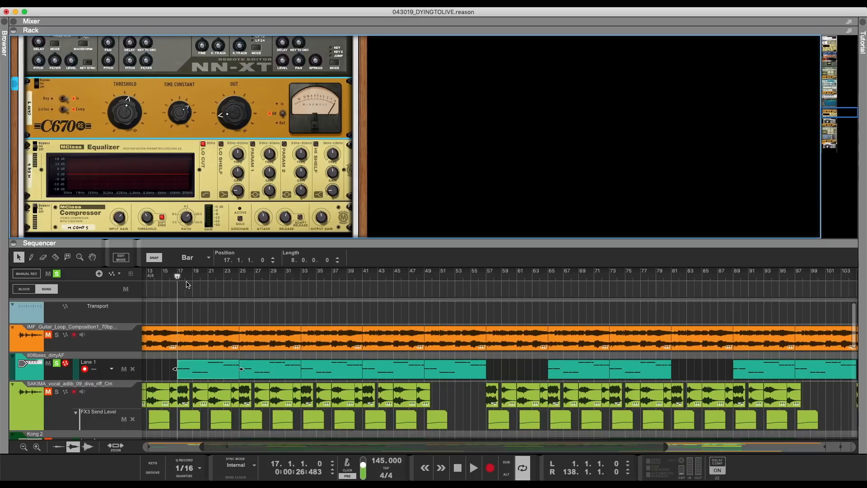
{"action": "key", "text": "space"}
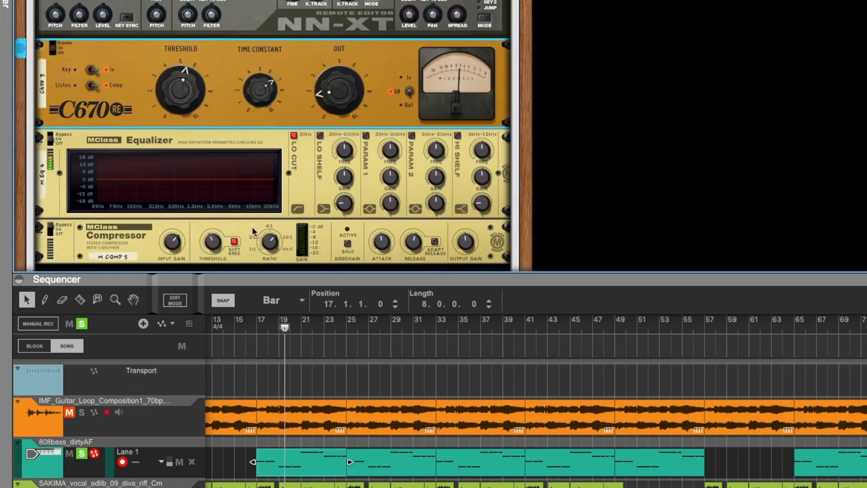
{"action": "mouse_move", "coordinate": [194, 88]}
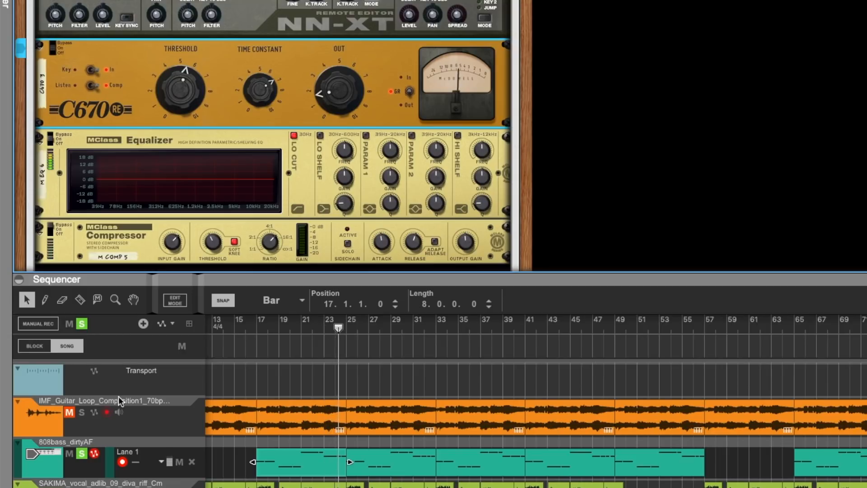
Solo the guitar loop and vocal alongside the 808 bass, and play them together with the Kong tracks in view.
{"action": "left_click", "coordinate": [82, 412]}
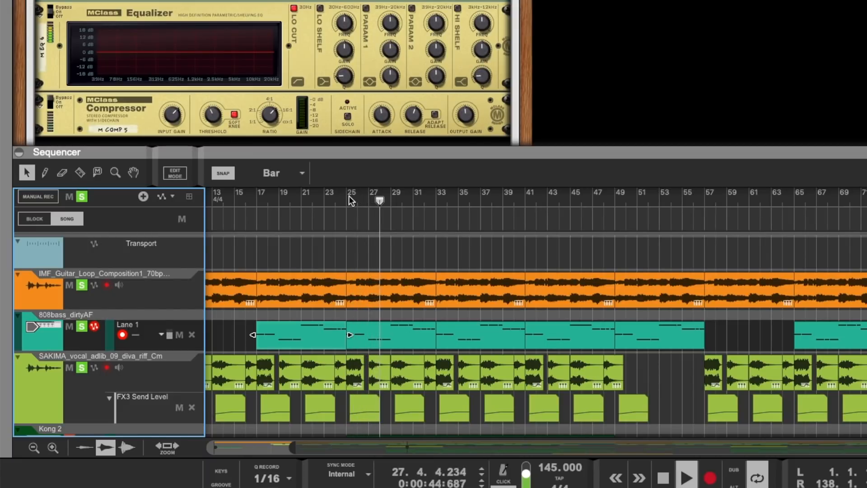
{"action": "scroll", "coordinate": [352, 297], "scroll_direction": "down", "scroll_amount": 2}
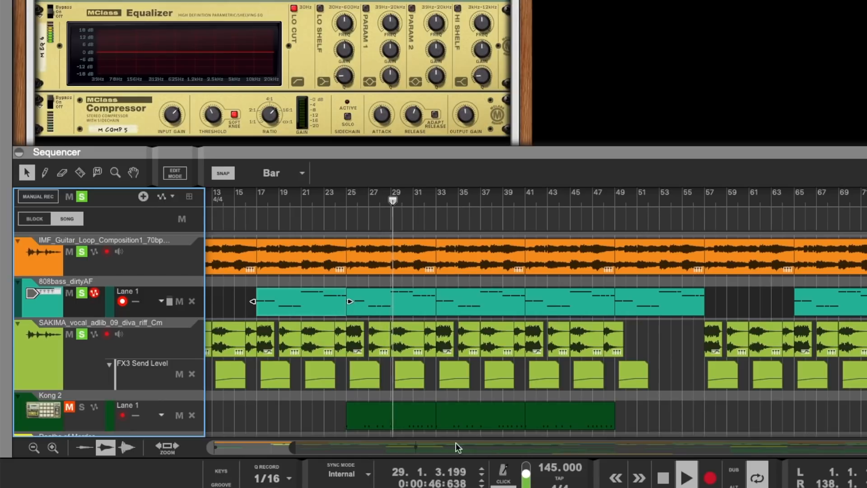
{"action": "left_click_drag", "start_coordinate": [455, 451], "coordinate": [414, 455]}
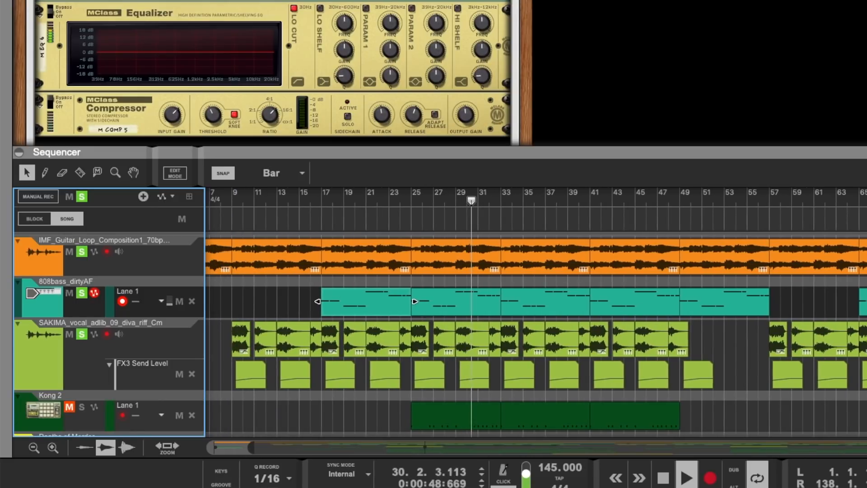
{"action": "scroll", "coordinate": [645, 142], "scroll_direction": "down", "scroll_amount": 5}
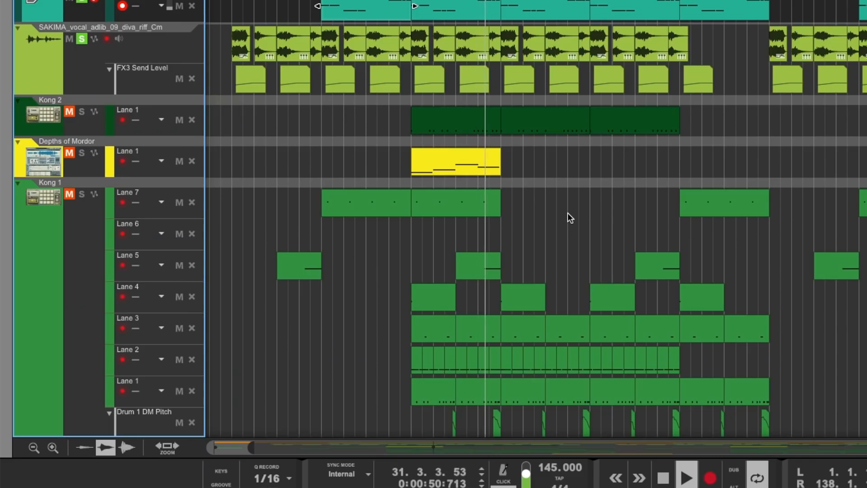
{"action": "scroll", "coordinate": [551, 170], "scroll_direction": "up", "scroll_amount": 1}
{"action": "key", "text": "space"}
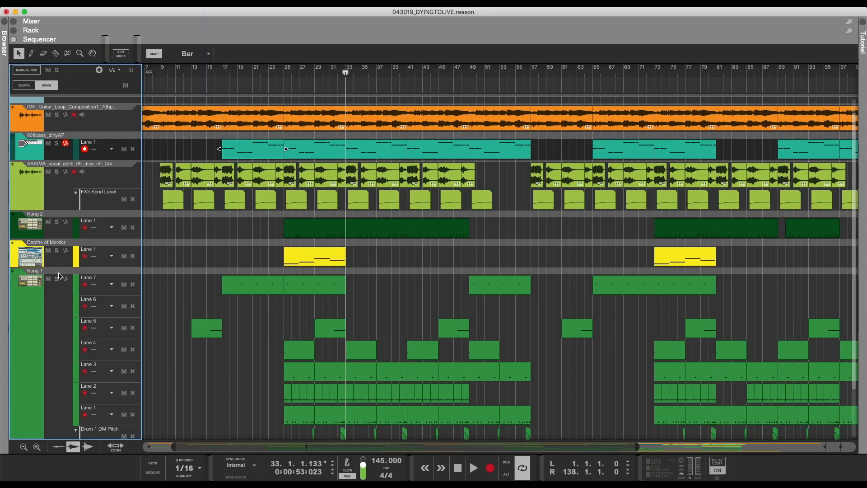
Place the playhead at bar 25 and toggle solo on the Kong 2 track on and off.
{"action": "left_click", "coordinate": [60, 292]}
{"action": "scroll", "coordinate": [77, 298], "scroll_direction": "down", "scroll_amount": 1}
{"action": "left_click", "coordinate": [70, 256]}
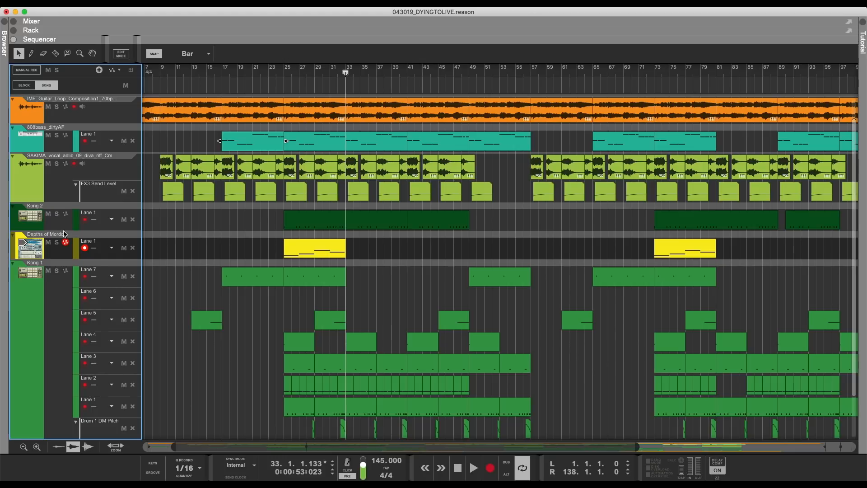
{"action": "left_click", "coordinate": [62, 229]}
{"action": "left_click", "coordinate": [56, 215]}
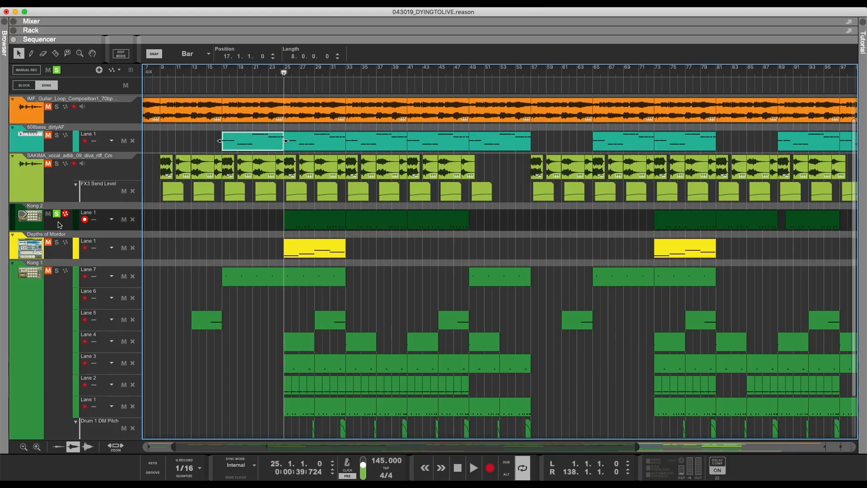
{"action": "left_click", "coordinate": [56, 214]}
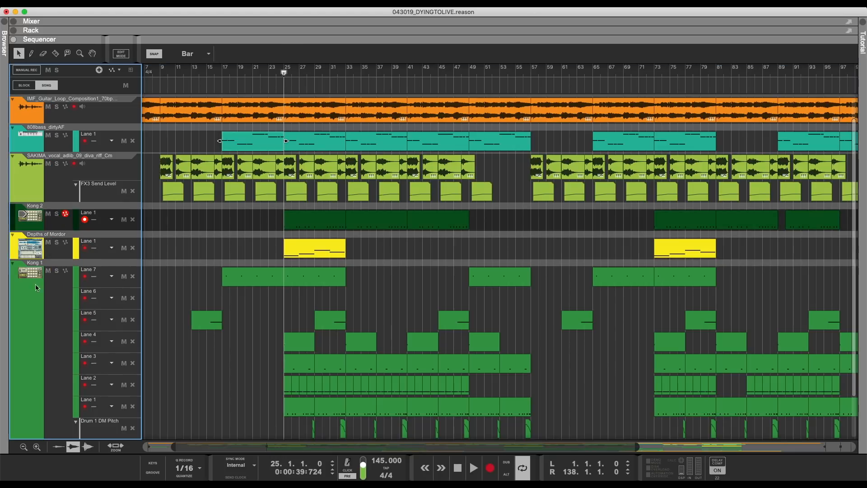
Solo the Kong 1 track and show its Kong drum device in the rack from its mixer channel.
{"action": "left_click", "coordinate": [58, 313]}
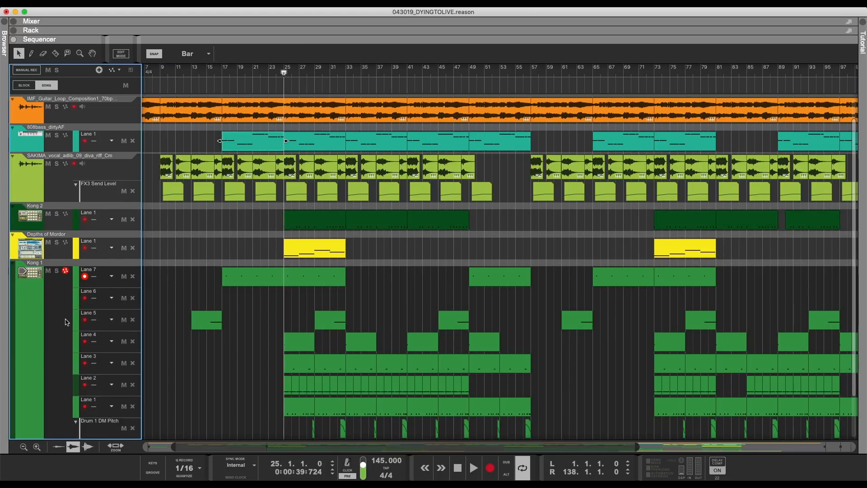
{"action": "scroll", "coordinate": [139, 357], "scroll_direction": "down", "scroll_amount": 2}
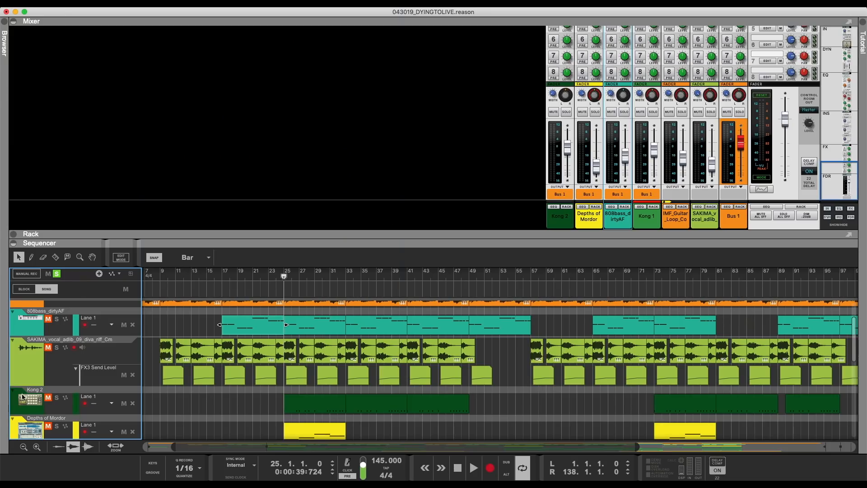
{"action": "scroll", "coordinate": [27, 397], "scroll_direction": "down", "scroll_amount": 12}
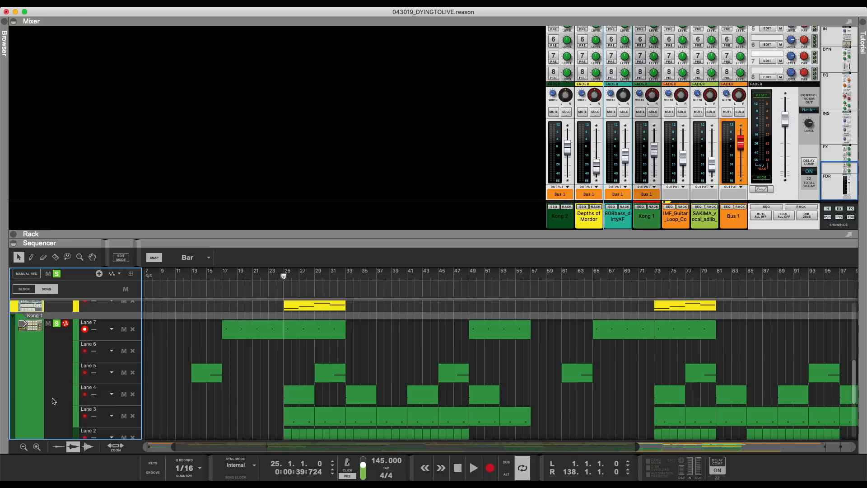
{"action": "left_click", "coordinate": [655, 208]}
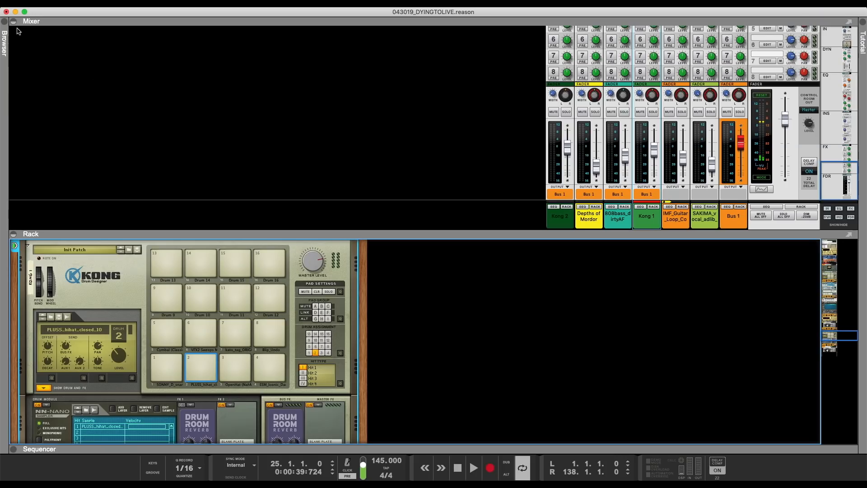
Return to the full sequencer view by hiding the mixer and rack, and solo the guitar loop track alongside Kong 1.
{"action": "left_click", "coordinate": [14, 22]}
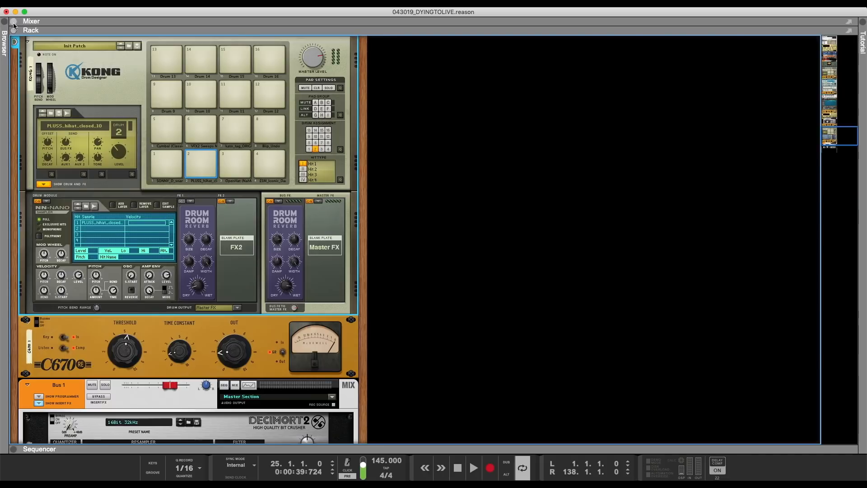
{"action": "left_click", "coordinate": [14, 30]}
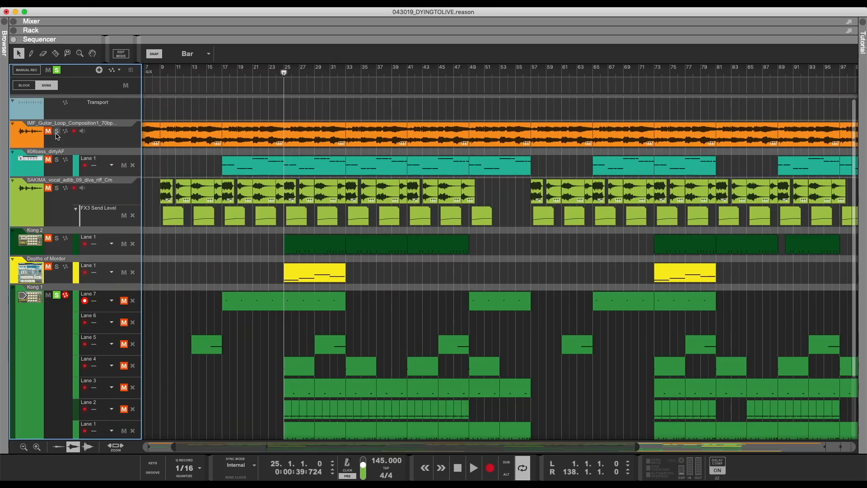
{"action": "scroll", "coordinate": [104, 222], "scroll_direction": "down", "scroll_amount": 1}
{"action": "left_click", "coordinate": [112, 117]}
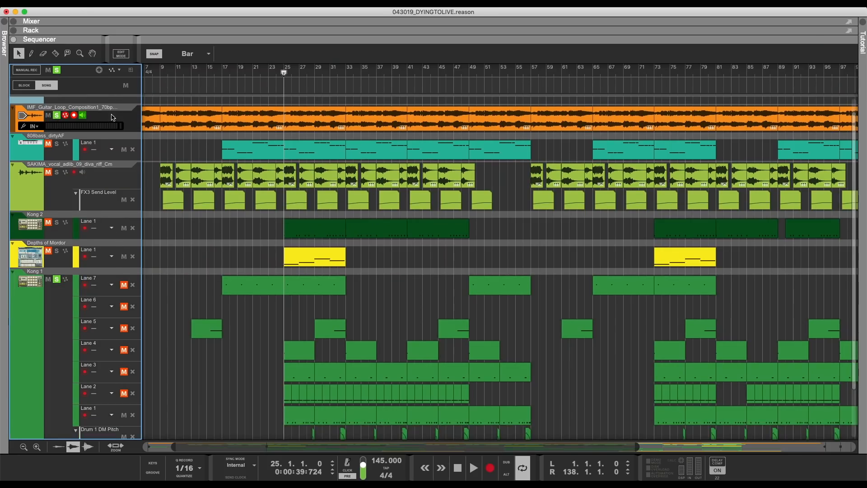
Select the soloed Kong 1 track and play its Lane 1 part from bar 25.
{"action": "left_click", "coordinate": [57, 321]}
{"action": "scroll", "coordinate": [52, 281], "scroll_direction": "down", "scroll_amount": 4}
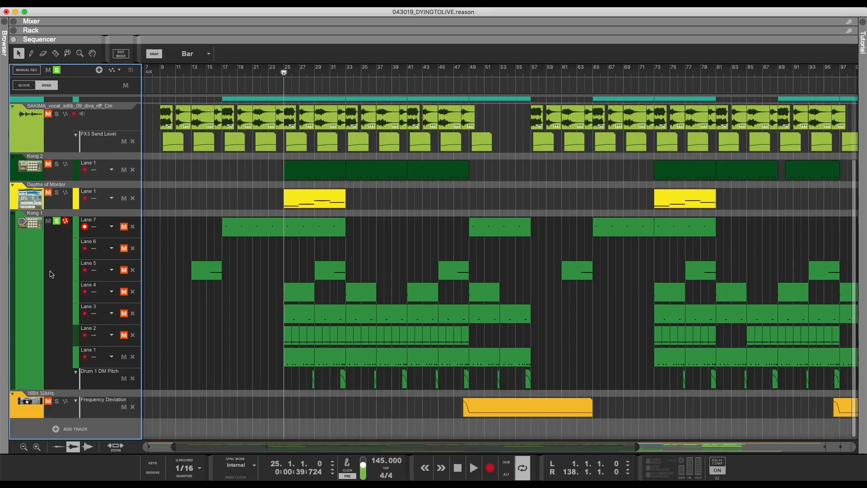
{"action": "left_click", "coordinate": [285, 76]}
{"action": "left_click", "coordinate": [58, 301]}
{"action": "key", "text": "space"}
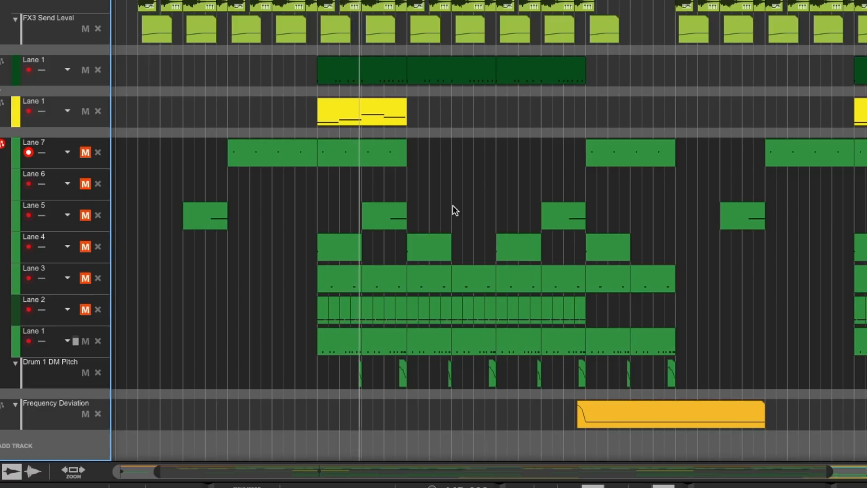
Open Kong 1's Lane 1 clip at bar 29 to examine its notes, velocities and Drum 1 DM Pitch automation around bar 32.
{"action": "double_click", "coordinate": [373, 348]}
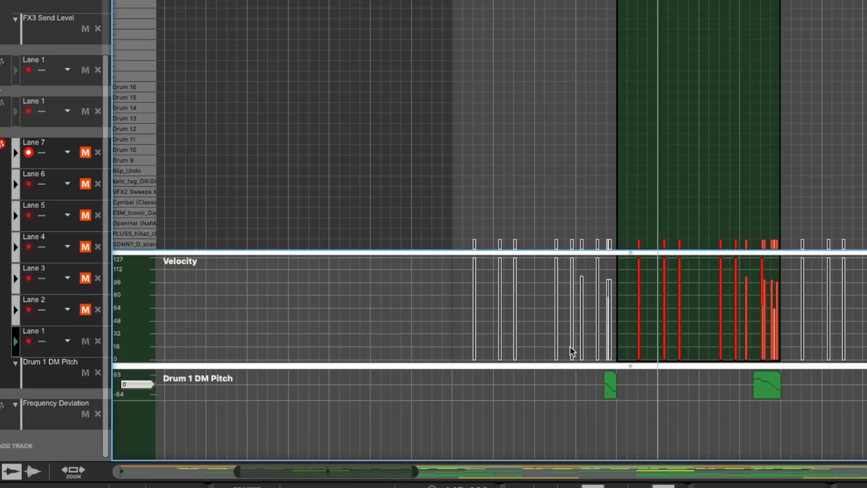
{"action": "mouse_move", "coordinate": [347, 477]}
{"action": "left_mouse_down"}
{"action": "mouse_move", "coordinate": [315, 477]}
{"action": "mouse_move", "coordinate": [339, 473]}
{"action": "left_mouse_up"}
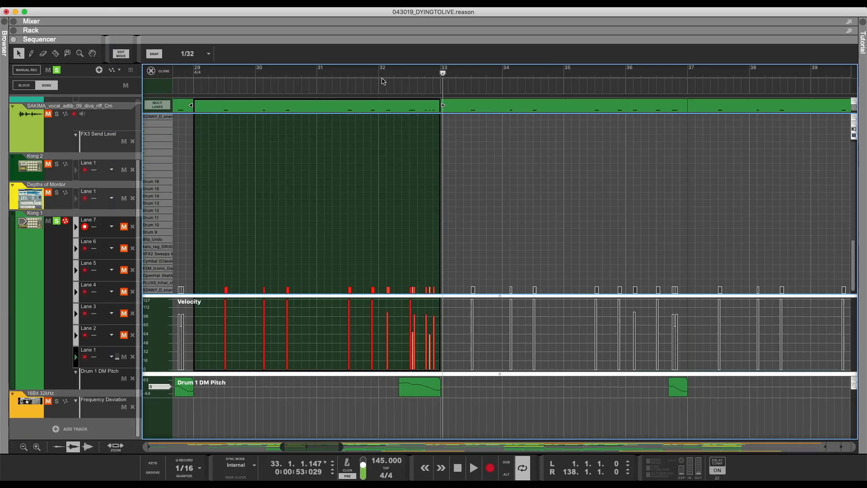
{"action": "left_click", "coordinate": [380, 76]}
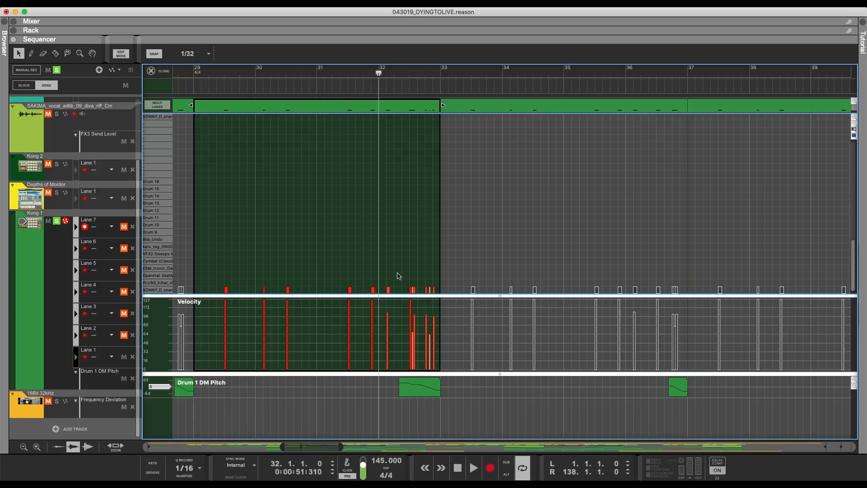
{"action": "left_click_drag", "start_coordinate": [448, 295], "coordinate": [458, 299]}
{"action": "left_click", "coordinate": [410, 266]}
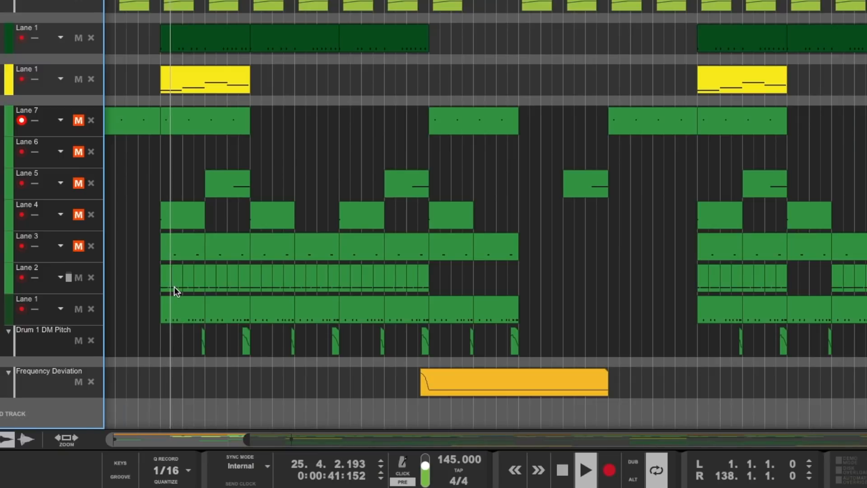
View the note velocities of a Lane 2 hi-hat clip in the editor, then unmute Lanes 3 and 4 in the arrangement.
{"action": "double_click", "coordinate": [188, 343]}
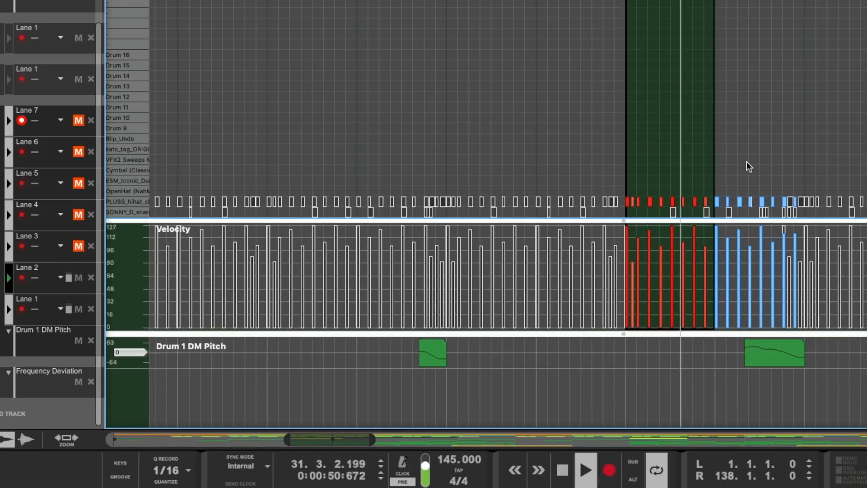
{"action": "key", "text": "Escape"}
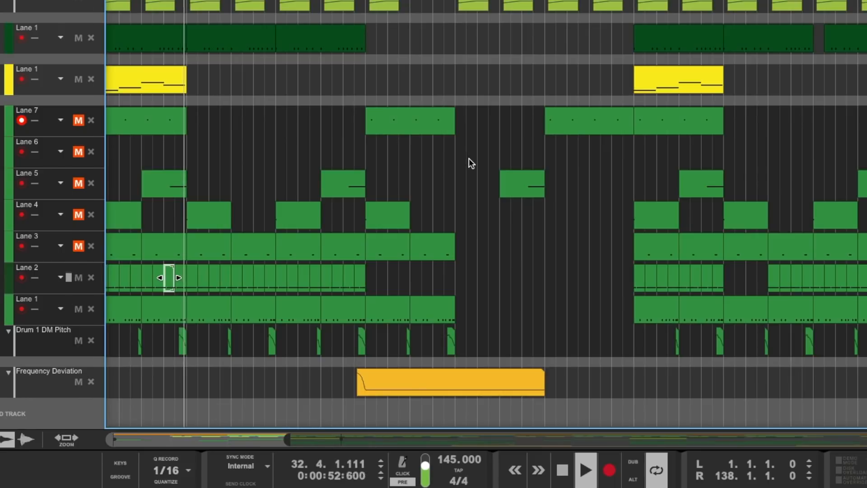
{"action": "left_click_drag", "start_coordinate": [227, 151], "coordinate": [273, 161]}
{"action": "left_click", "coordinate": [74, 248]}
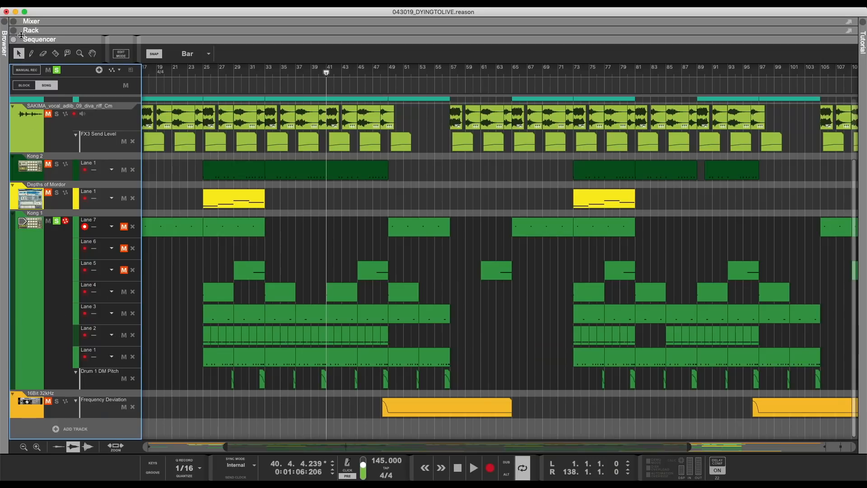
Show the Kong 1 device in the rack and select the OpenHat pad 3 to view its Tape Echo effect.
{"action": "left_click", "coordinate": [14, 30]}
{"action": "left_click", "coordinate": [228, 188]}
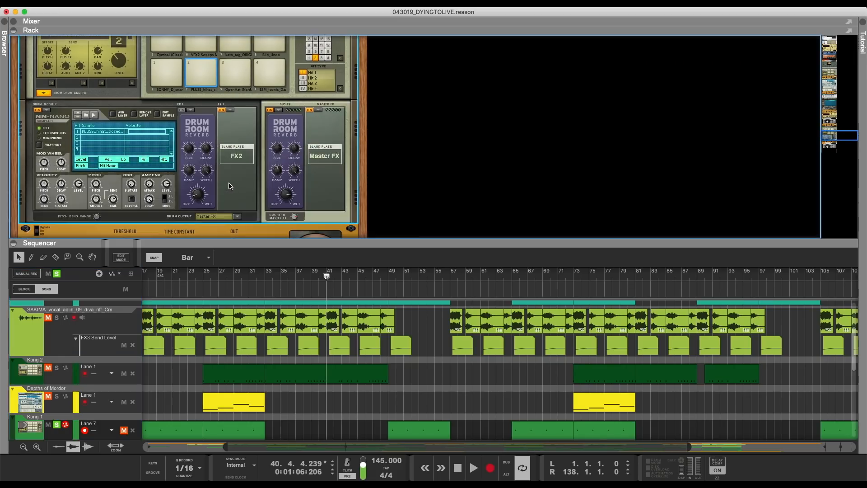
{"action": "scroll", "coordinate": [228, 189], "scroll_direction": "up", "scroll_amount": 1}
{"action": "left_click", "coordinate": [230, 82]}
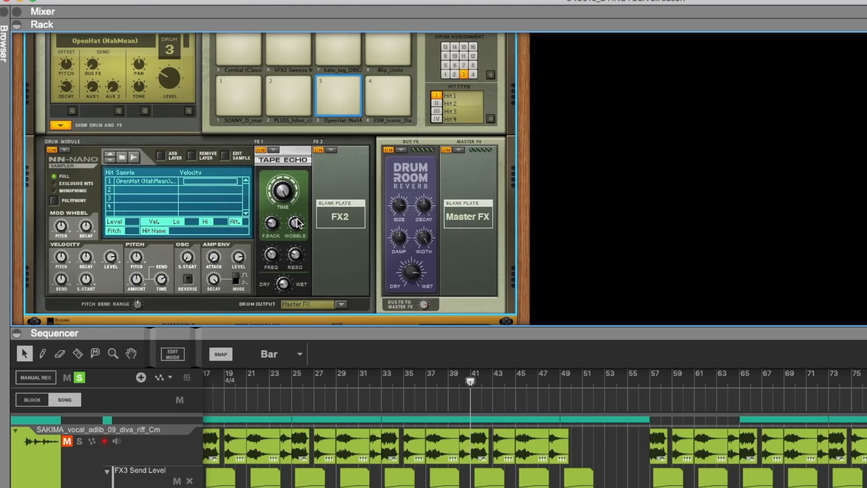
{"action": "left_click_drag", "start_coordinate": [297, 219], "coordinate": [298, 227]}
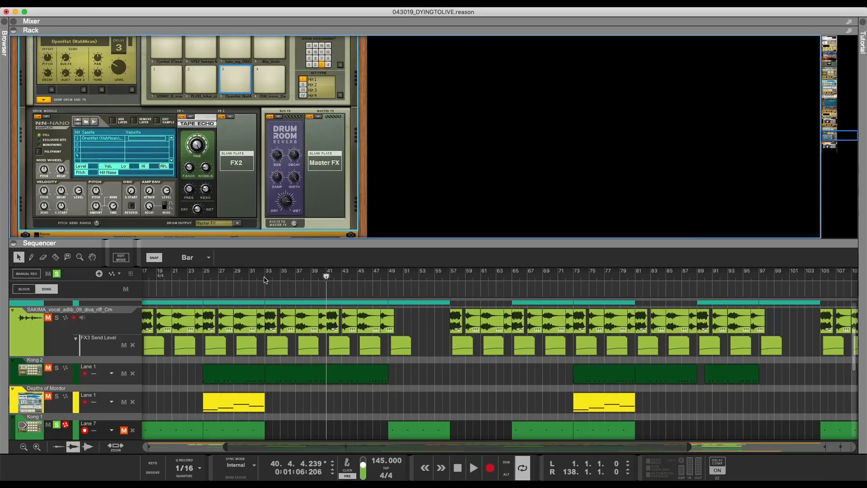
Place the playhead at bar 33, look over the Kong 1 lanes, and select the Cymbal (Classic) pad 5.
{"action": "left_click", "coordinate": [264, 280]}
{"action": "scroll", "coordinate": [324, 390], "scroll_direction": "down", "scroll_amount": 3}
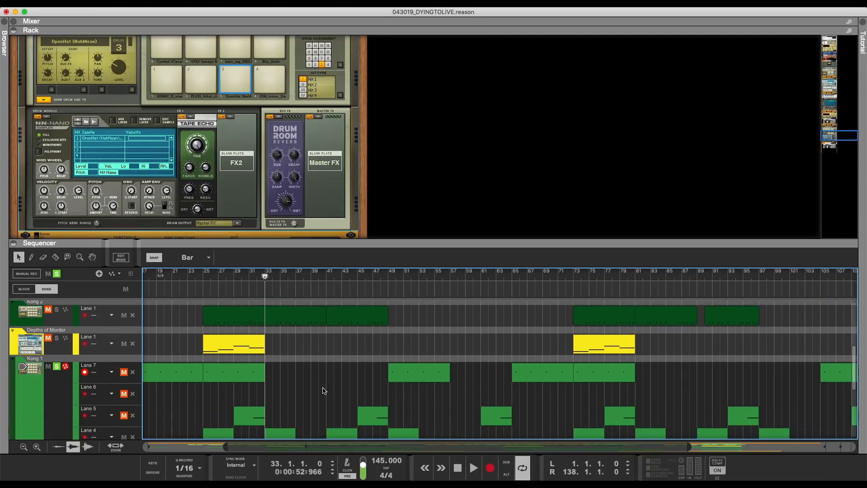
{"action": "left_click", "coordinate": [239, 184]}
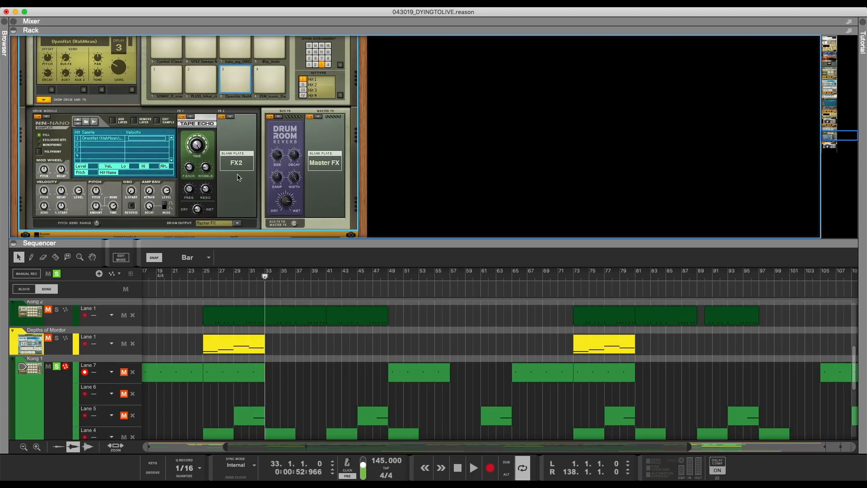
{"action": "scroll", "coordinate": [239, 177], "scroll_direction": "up", "scroll_amount": 3}
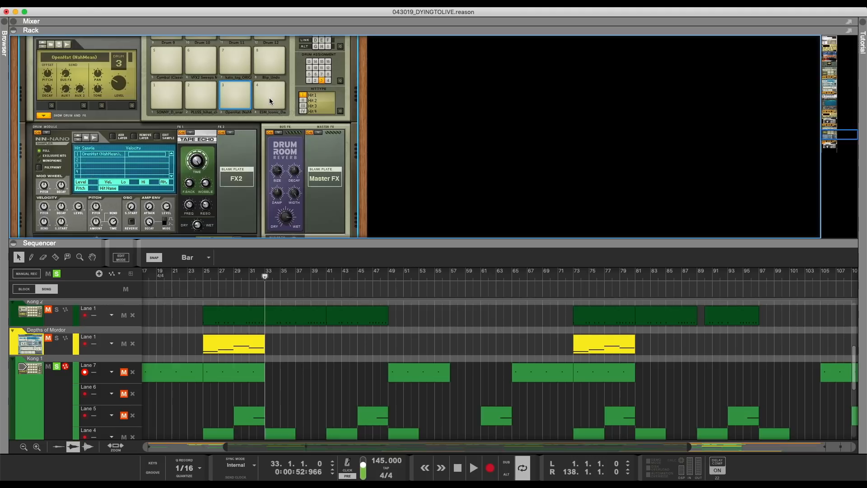
{"action": "scroll", "coordinate": [296, 368], "scroll_direction": "down", "scroll_amount": 5}
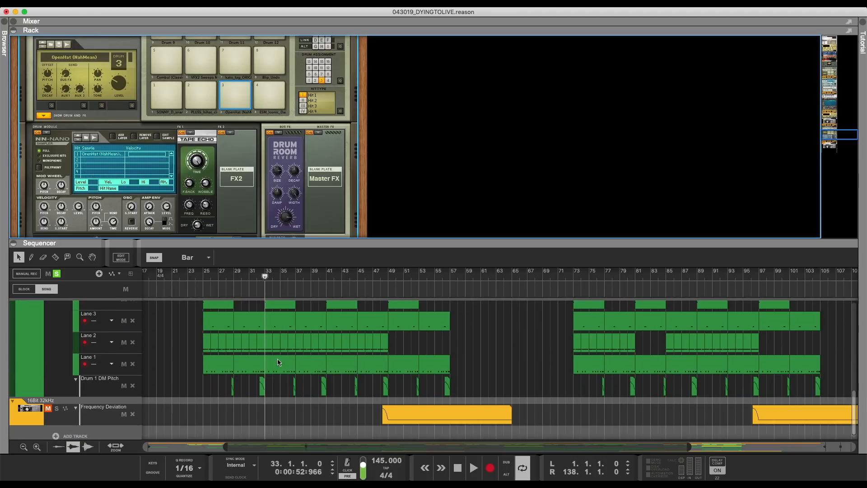
{"action": "scroll", "coordinate": [172, 349], "scroll_direction": "up", "scroll_amount": 1}
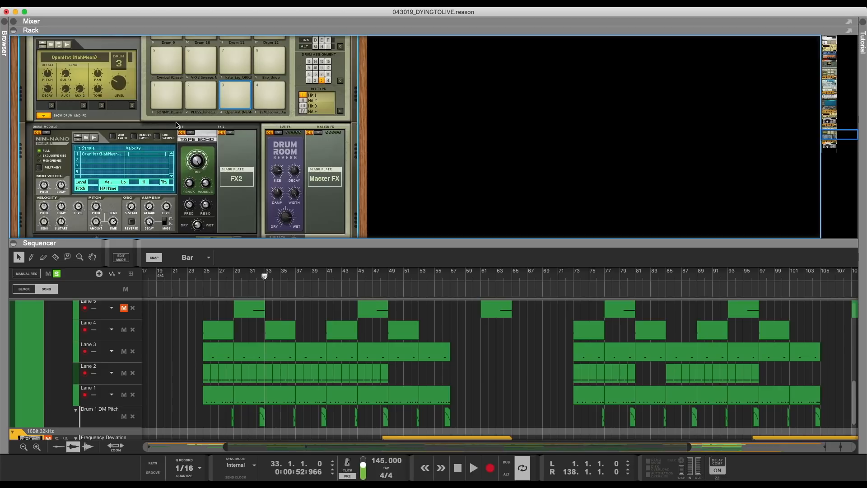
{"action": "left_click", "coordinate": [172, 66]}
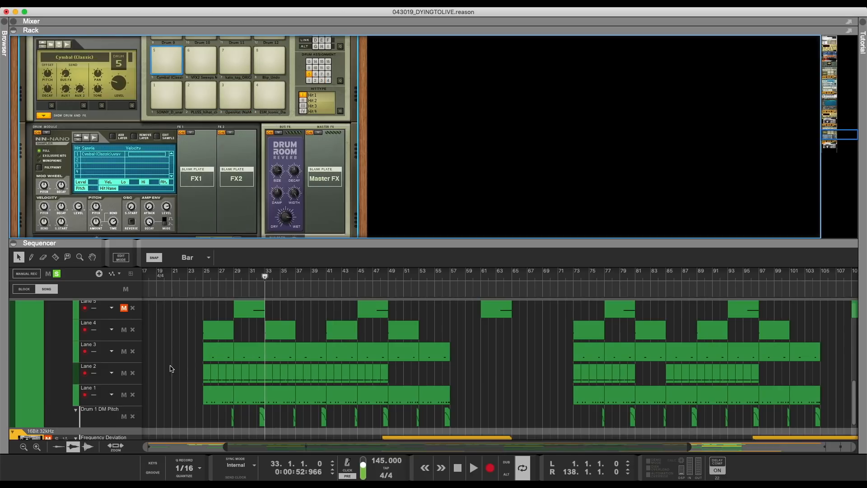
Unmute Lane 5 and play it from bar 31 with the VFX2 Sweeps pad 6 selected.
{"action": "scroll", "coordinate": [170, 368], "scroll_direction": "up", "scroll_amount": 3}
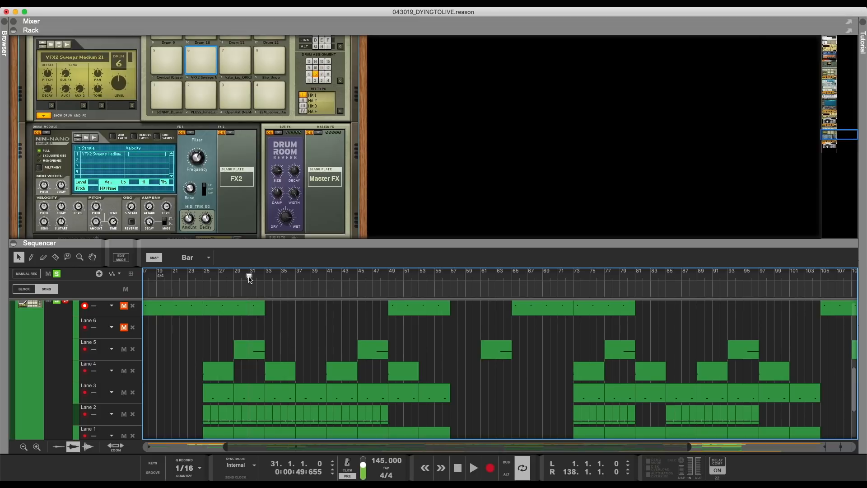
{"action": "key", "text": "space"}
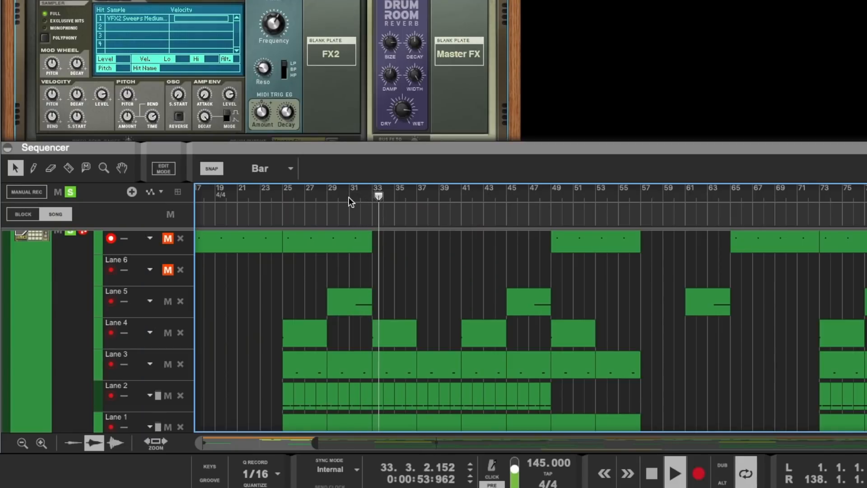
{"action": "key", "text": "space"}
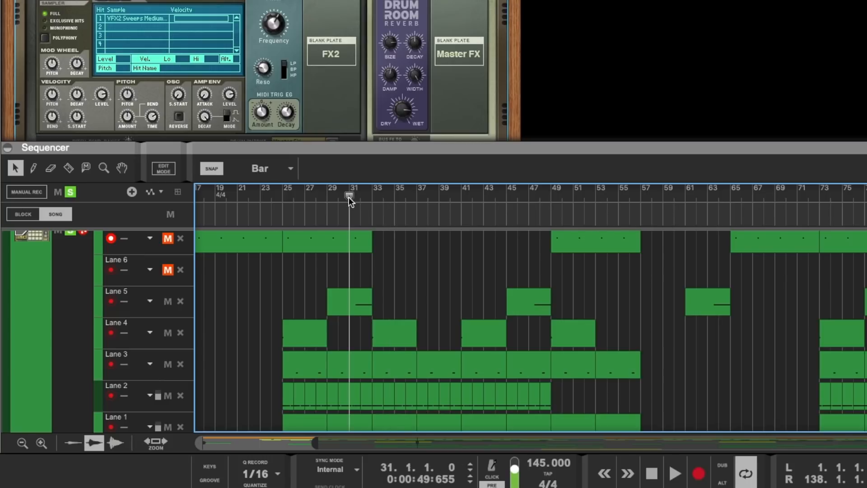
Compare the sweep from bar 31 with the Drum 6 FX1 filter bypassed and switched back on.
{"action": "left_click", "coordinate": [182, 133]}
{"action": "left_click", "coordinate": [251, 278]}
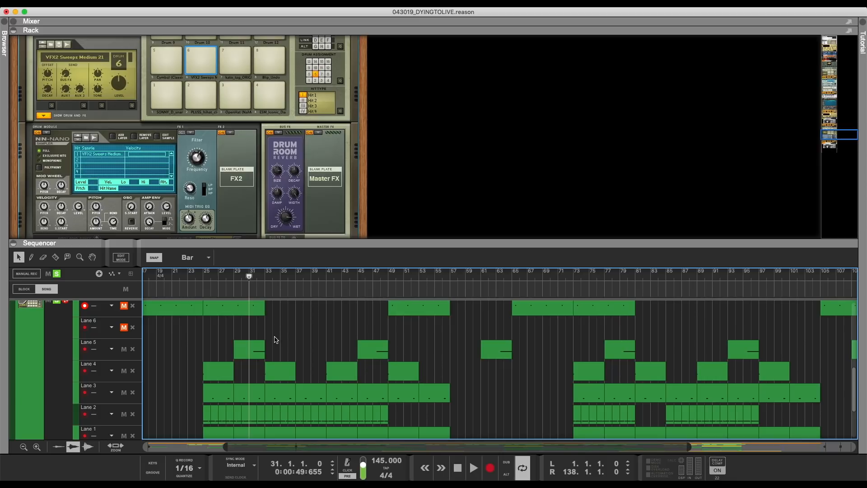
{"action": "key", "text": "space"}
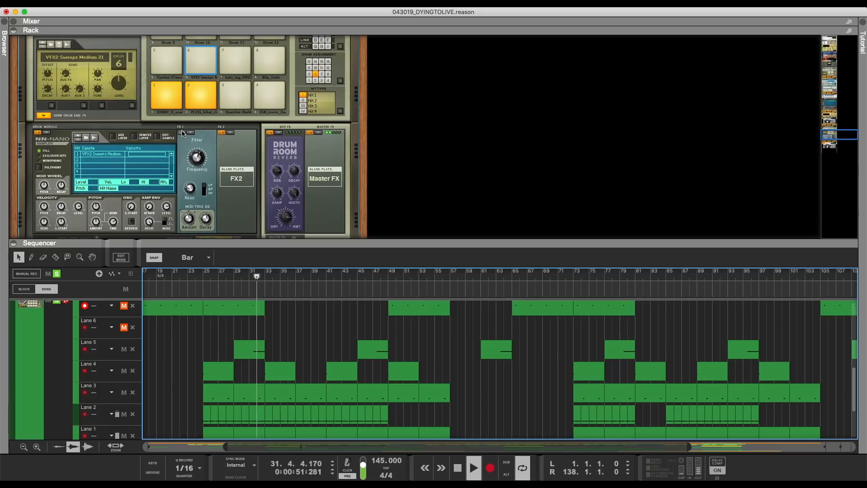
{"action": "key", "text": "space"}
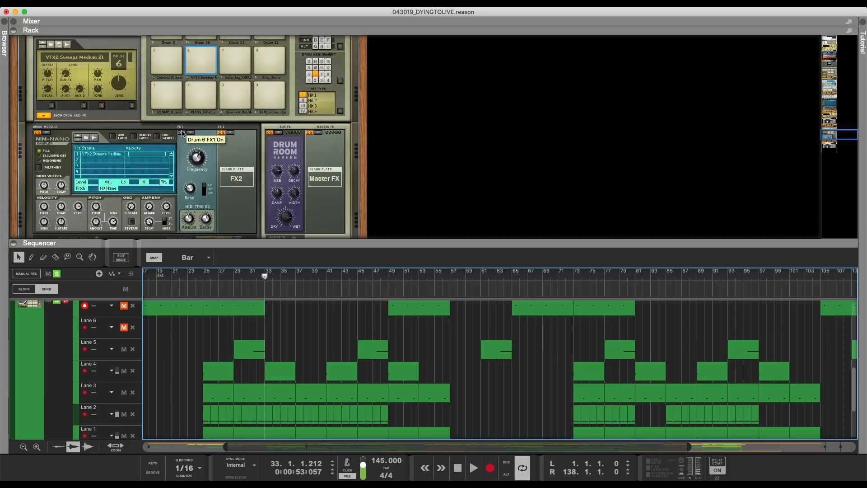
{"action": "left_click", "coordinate": [250, 276]}
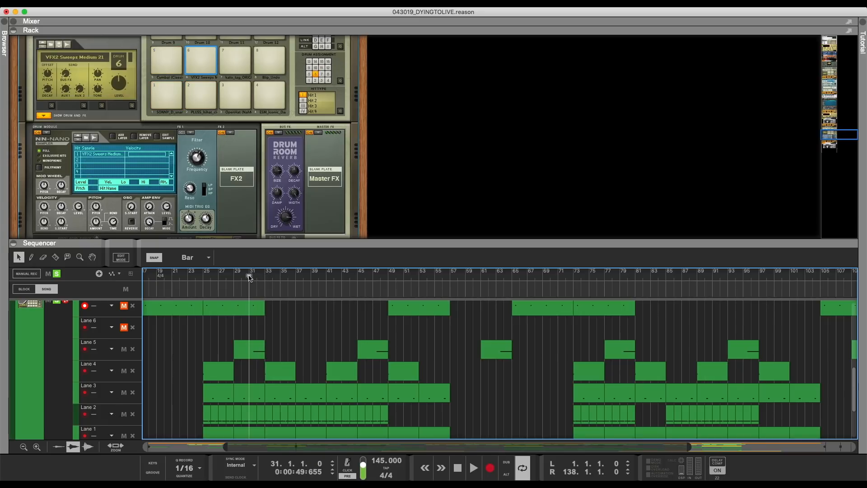
{"action": "left_click", "coordinate": [181, 133]}
{"action": "key", "text": "space"}
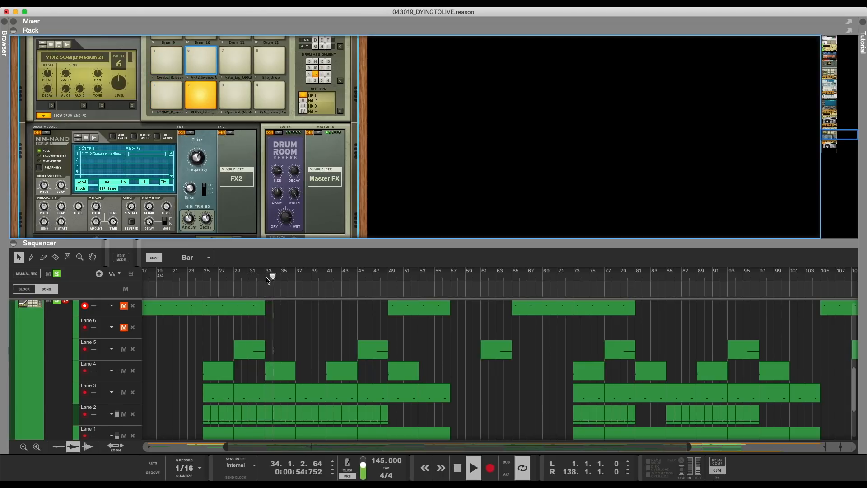
{"action": "key", "text": "space"}
Unmute Lane 7 of Kong 1 and move the playhead to bar 25.
{"action": "left_click", "coordinate": [250, 274]}
{"action": "scroll", "coordinate": [279, 342], "scroll_direction": "up", "scroll_amount": 1}
{"action": "left_click", "coordinate": [123, 321]}
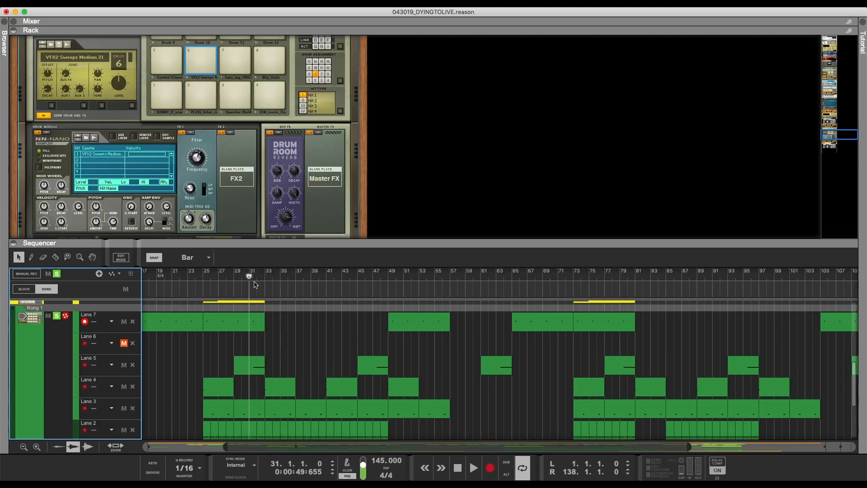
{"action": "left_click_drag", "start_coordinate": [249, 276], "coordinate": [204, 276]}
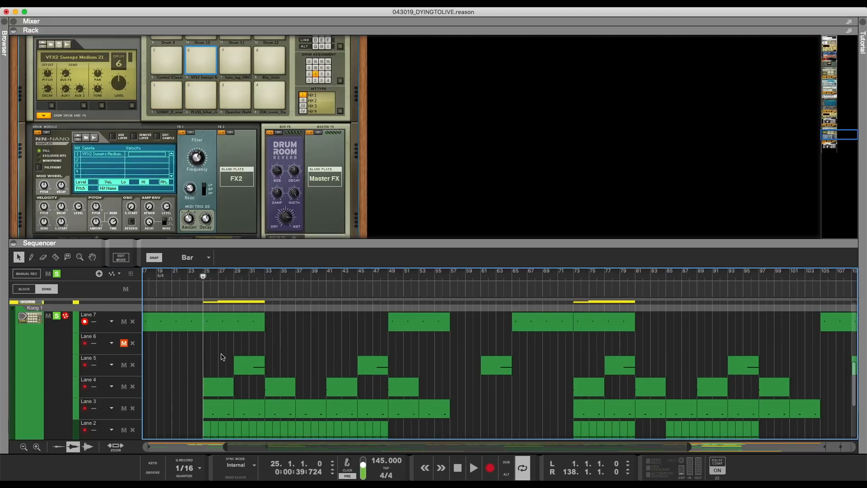
Select the Blip_Undo pad 8 in Kong 1 and play the drums from bar 25.
{"action": "left_click", "coordinate": [54, 343]}
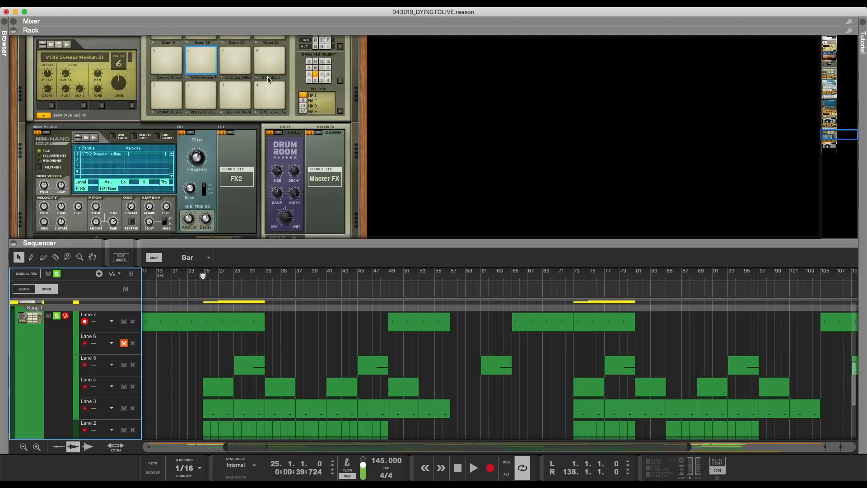
{"action": "scroll", "coordinate": [269, 94], "scroll_direction": "up", "scroll_amount": 2}
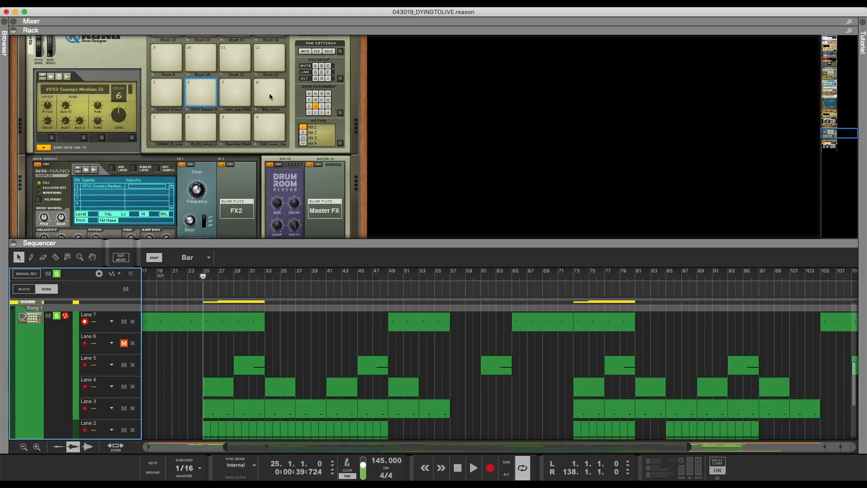
{"action": "left_click", "coordinate": [269, 93]}
{"action": "key", "text": "space"}
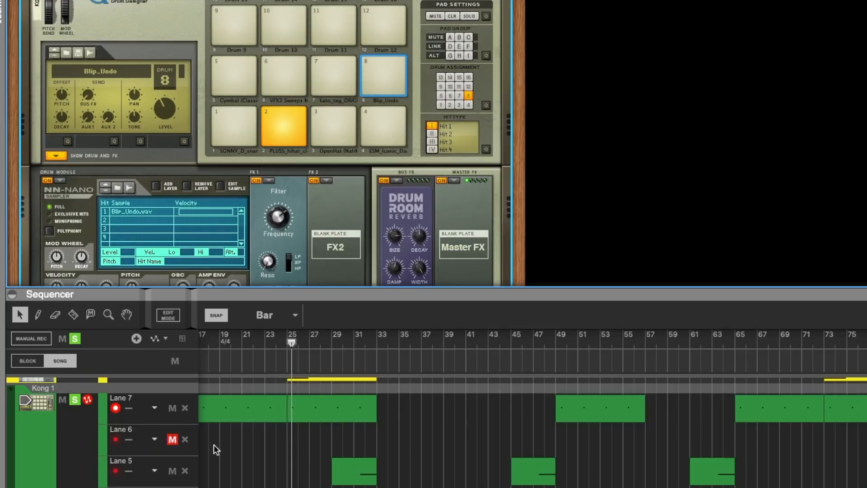
Solo the Kong 2 track and view the kick notes of its bar 25 clip before returning to the arrangement.
{"action": "left_click", "coordinate": [302, 447]}
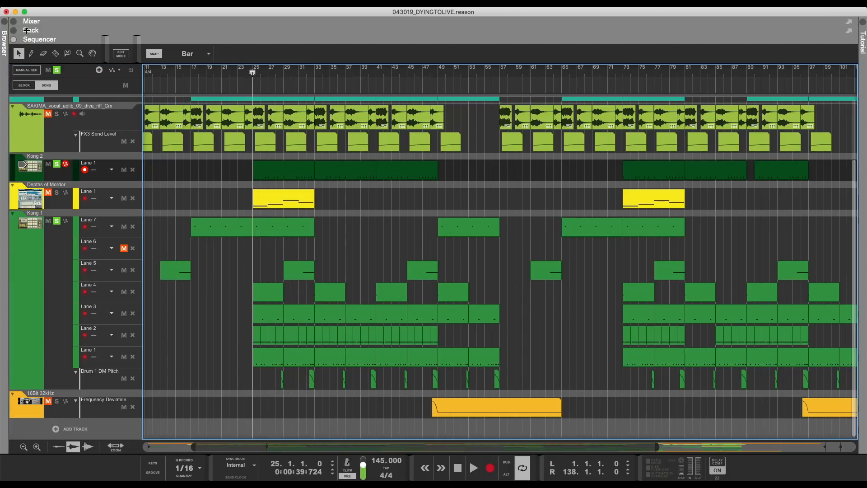
{"action": "double_click", "coordinate": [270, 172]}
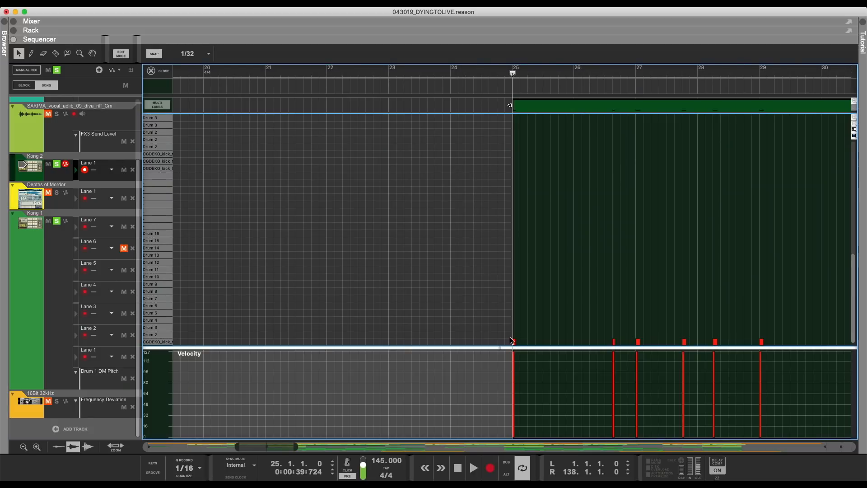
{"action": "left_click", "coordinate": [152, 71]}
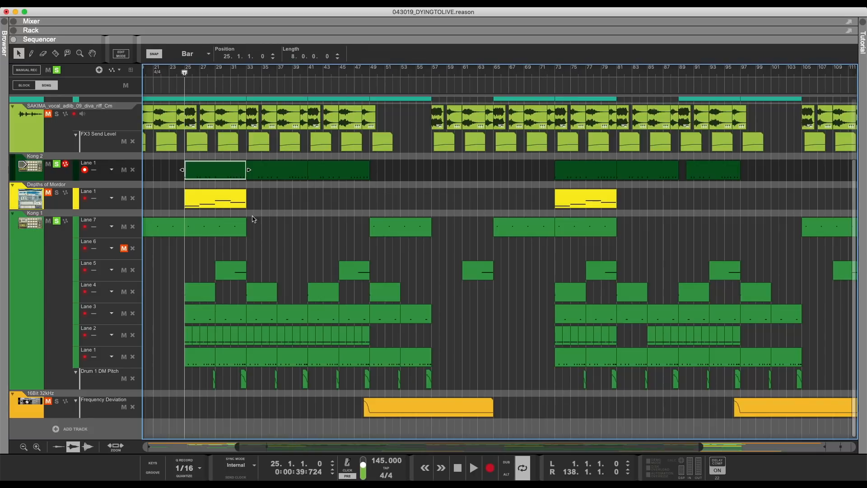
Select the Kong 2 track and show its Kong drum device in the rack.
{"action": "left_click", "coordinate": [67, 180]}
{"action": "left_click", "coordinate": [14, 31]}
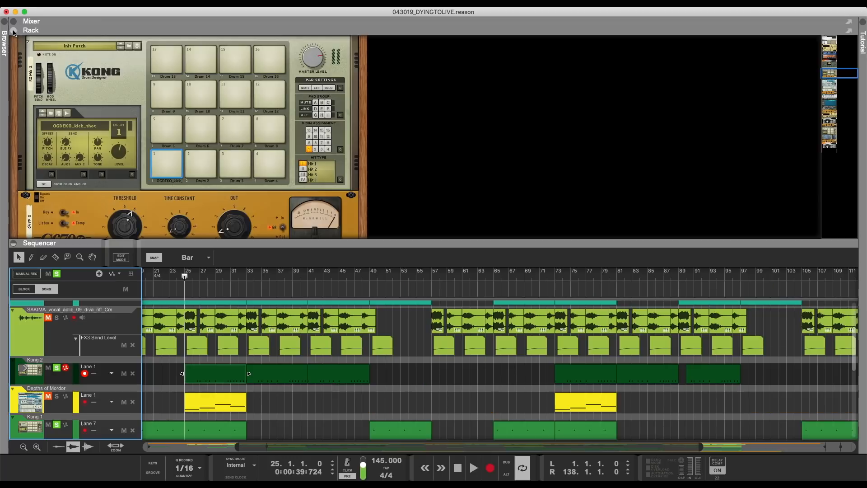
Select the C670 compressor below Kong 2 in the rack and play the soloed kick from bar 25.
{"action": "left_click", "coordinate": [146, 213]}
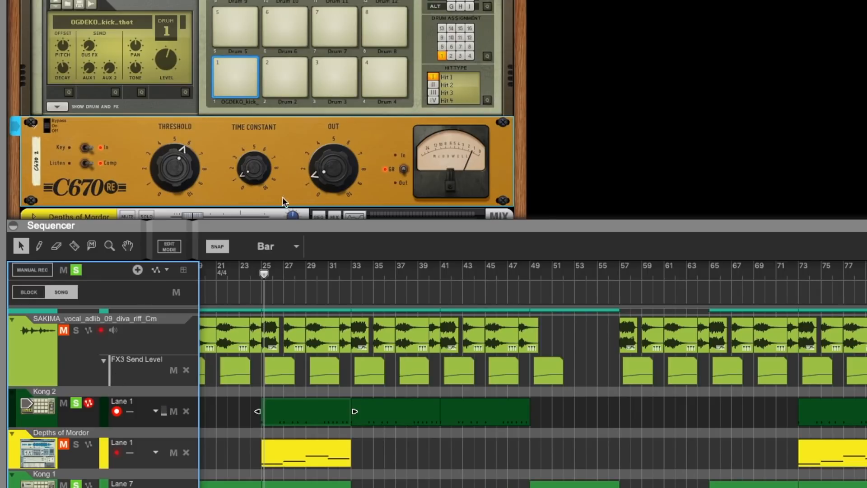
{"action": "left_click", "coordinate": [288, 137]}
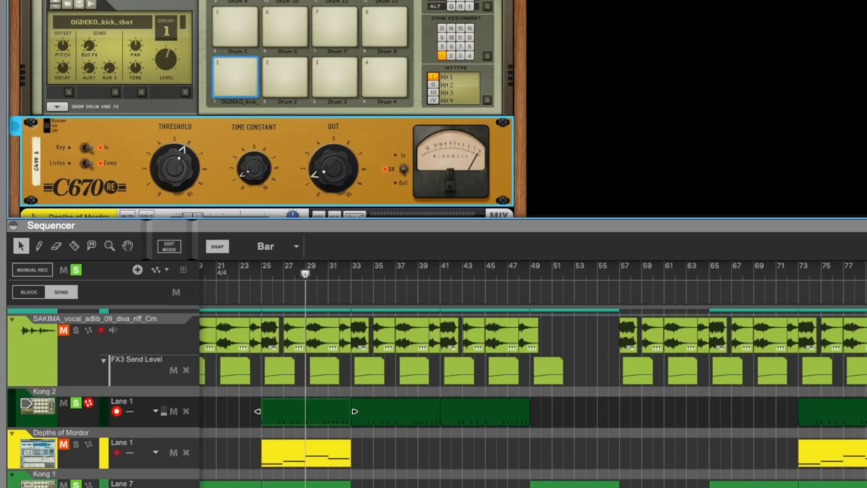
{"action": "key", "text": "space"}
Show the mixer faders instead of the rack and set the Kong 2 channel's stereo width to 0.
{"action": "left_click", "coordinate": [13, 31]}
{"action": "left_click", "coordinate": [13, 21]}
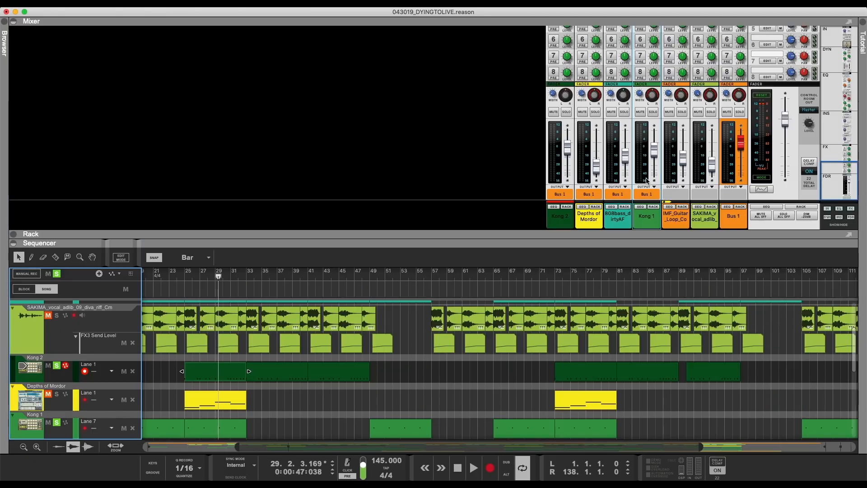
{"action": "mouse_move", "coordinate": [716, 179]}
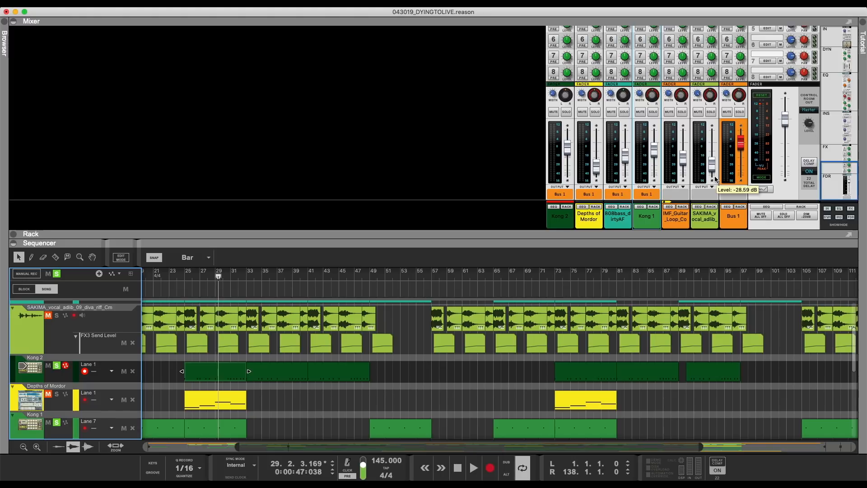
{"action": "left_click", "coordinate": [554, 96]}
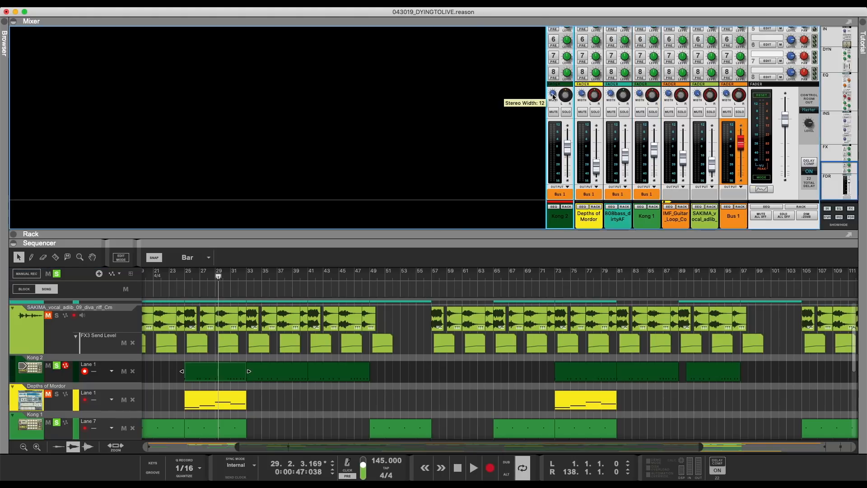
{"action": "mouse_move", "coordinate": [567, 145]}
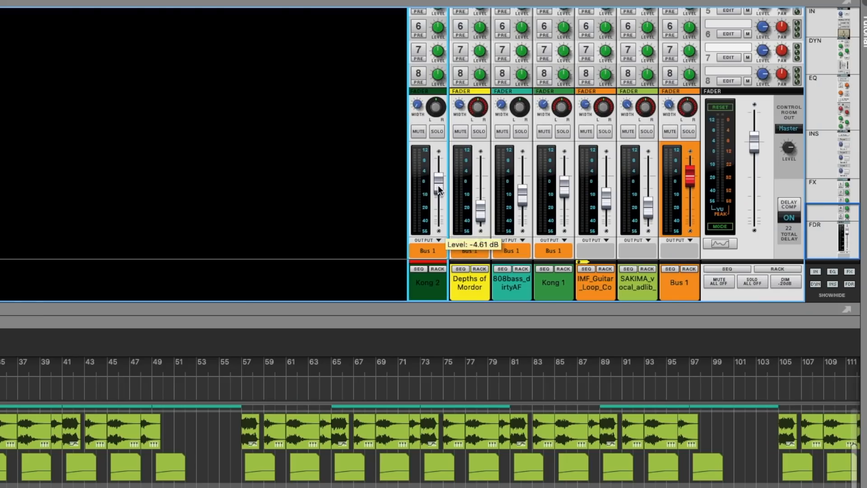
{"action": "mouse_move", "coordinate": [418, 106]}
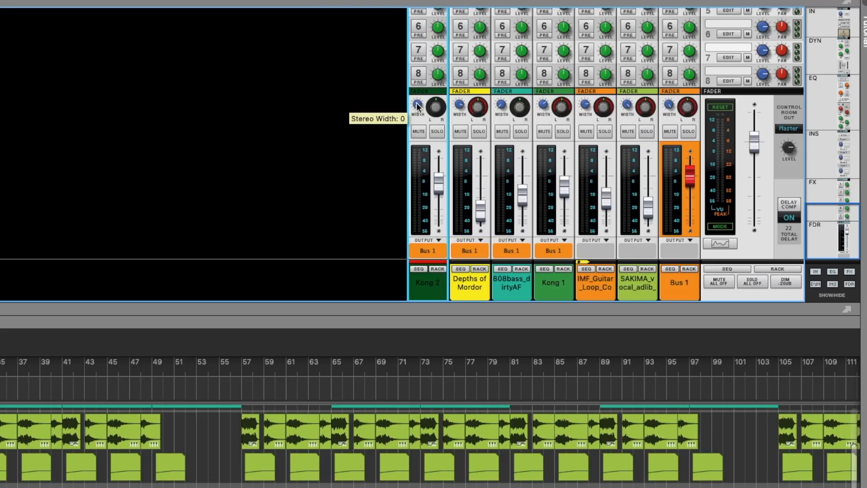
Examine the Kong 2 channel's EQ and low-pass filter settings in the mixer before returning to the arrangement.
{"action": "scroll", "coordinate": [428, 135], "scroll_direction": "up", "scroll_amount": 8}
{"action": "scroll", "coordinate": [428, 164], "scroll_direction": "up", "scroll_amount": 6}
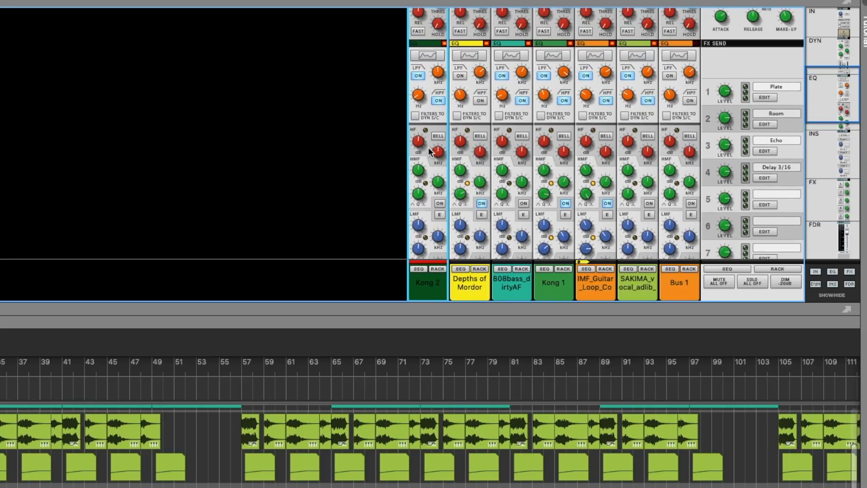
{"action": "scroll", "coordinate": [429, 149], "scroll_direction": "up", "scroll_amount": 2}
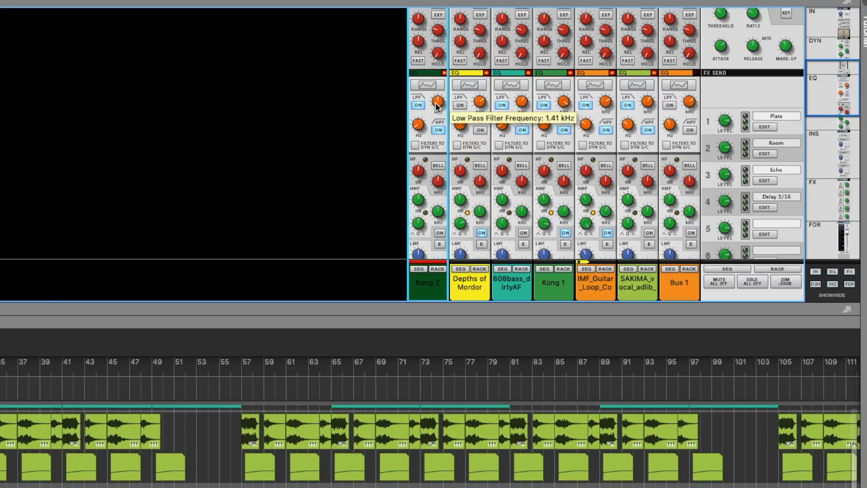
{"action": "left_click", "coordinate": [2, 429]}
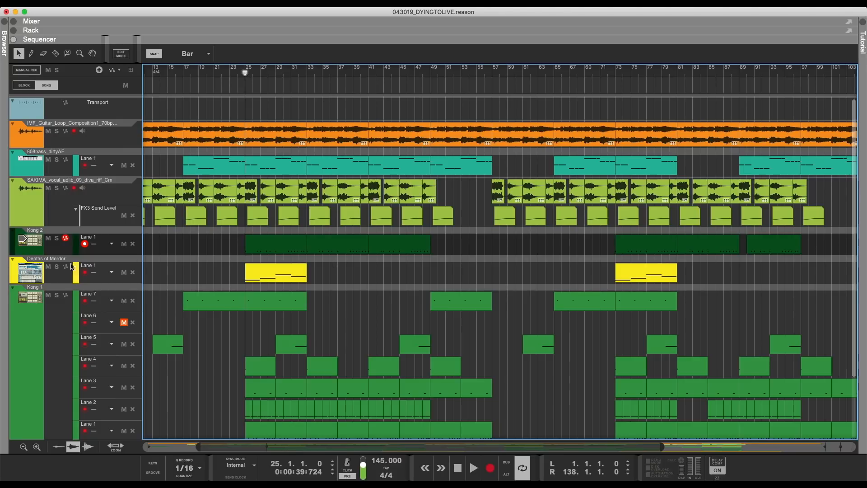
Solo the Depths of Mordor track and play it from bar 25 with its Grain device shown in the rack.
{"action": "left_click", "coordinate": [105, 135]}
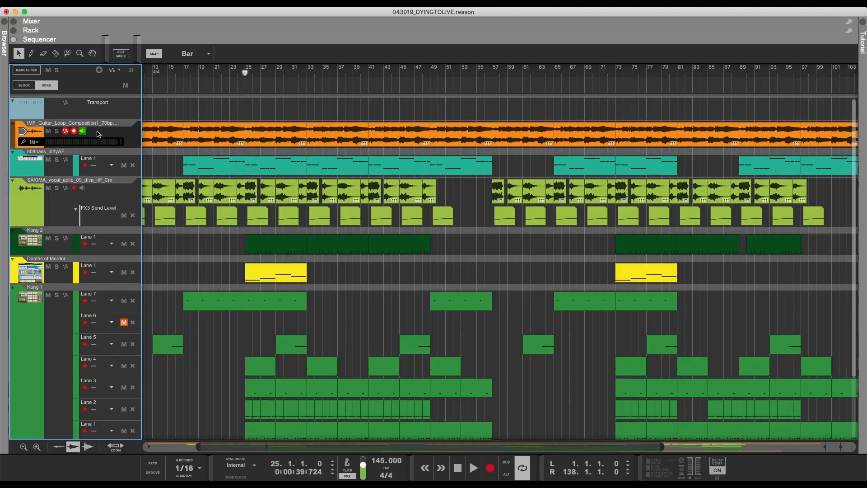
{"action": "left_click", "coordinate": [57, 131]}
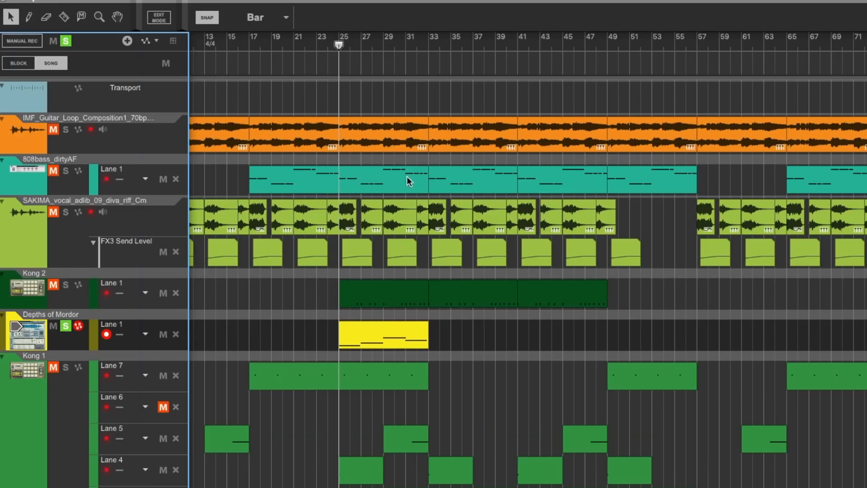
{"action": "key", "text": "space"}
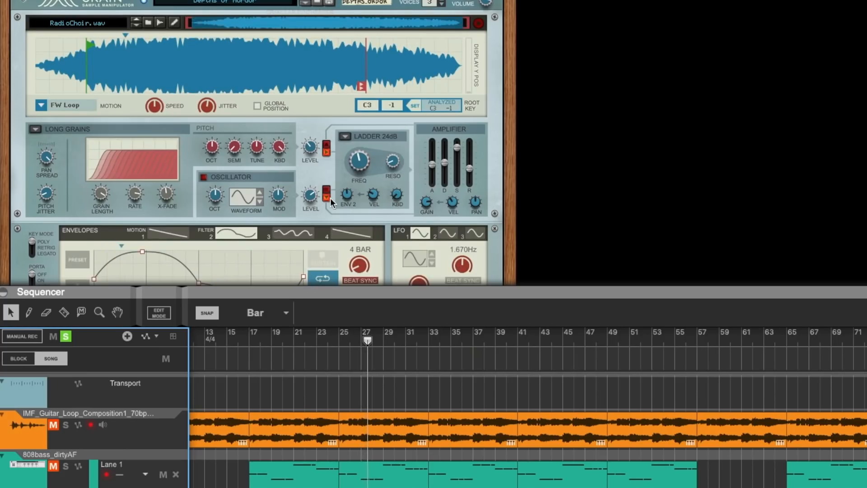
{"action": "scroll", "coordinate": [330, 198], "scroll_direction": "up", "scroll_amount": 2}
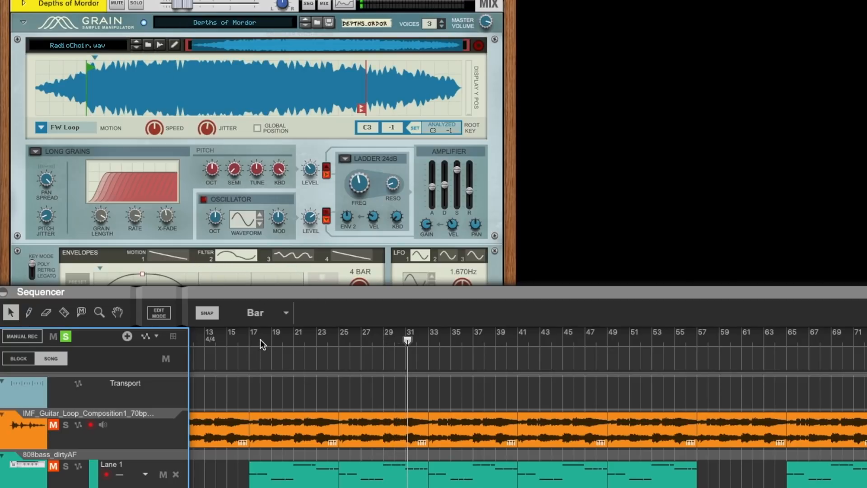
{"action": "scroll", "coordinate": [267, 438], "scroll_direction": "down", "scroll_amount": 5}
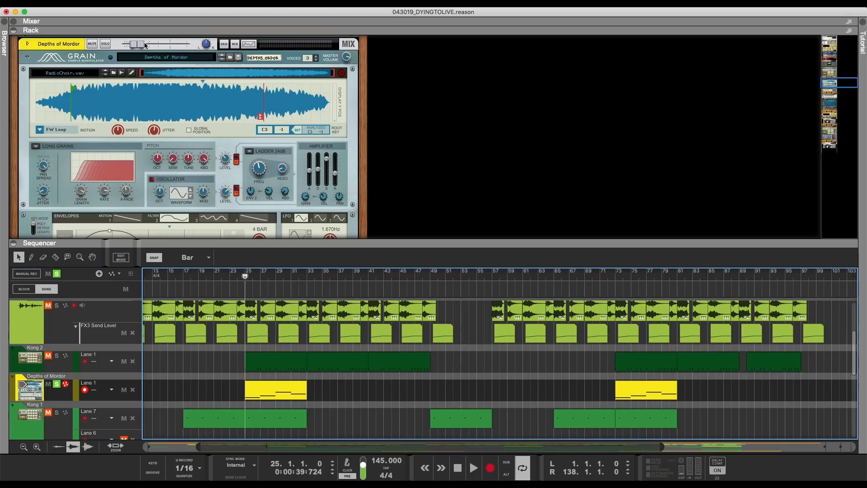
Select the Depths of Mordor Grain device and examine its envelope, modulation and sample sections.
{"action": "left_click", "coordinate": [79, 62]}
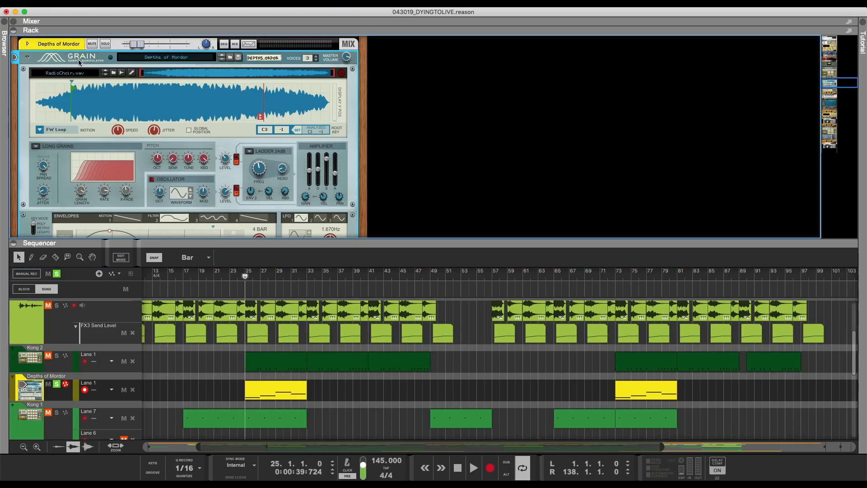
{"action": "scroll", "coordinate": [218, 96], "scroll_direction": "down", "scroll_amount": 3}
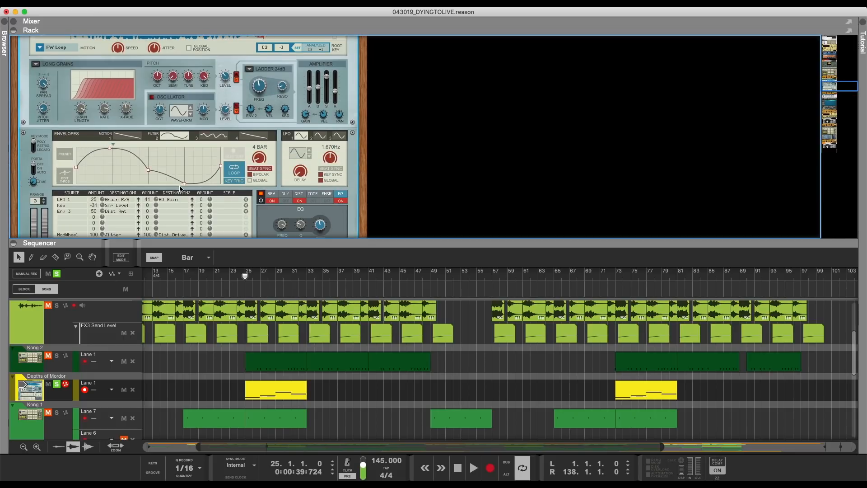
{"action": "left_click", "coordinate": [244, 278]}
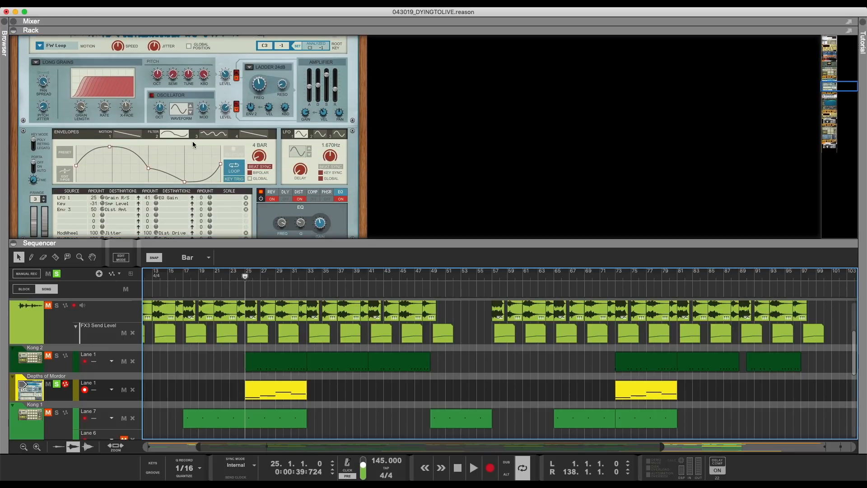
{"action": "scroll", "coordinate": [193, 145], "scroll_direction": "up", "scroll_amount": 3}
{"action": "scroll", "coordinate": [193, 144], "scroll_direction": "down", "scroll_amount": 1}
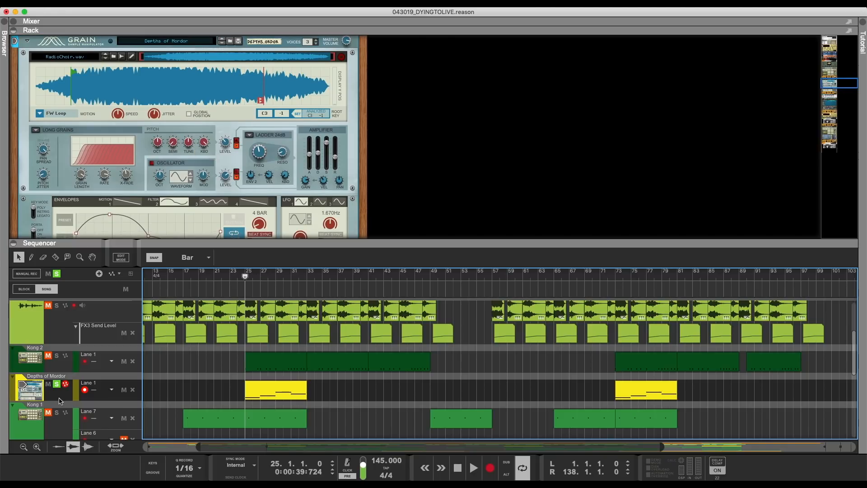
Hide the rack, solo the guitar loop and vocal tracks along with Depths of Mordor, and play from bar 25.
{"action": "left_click", "coordinate": [60, 401]}
{"action": "scroll", "coordinate": [171, 222], "scroll_direction": "down", "scroll_amount": 8}
{"action": "left_click", "coordinate": [158, 150]}
{"action": "left_click", "coordinate": [12, 31]}
{"action": "left_click", "coordinate": [13, 22]}
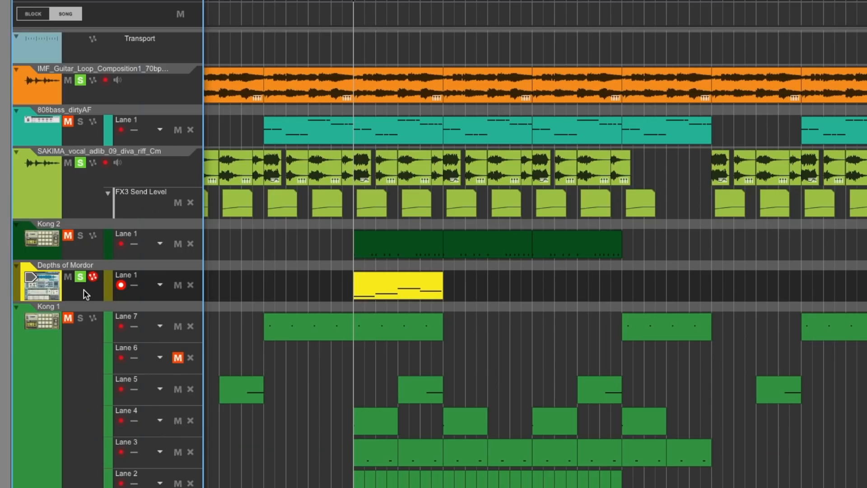
{"action": "key", "text": "space"}
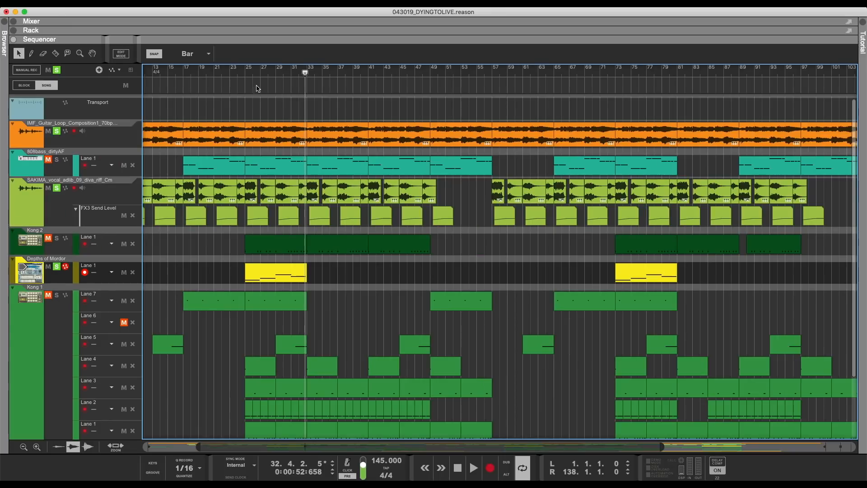
Return the playhead to bar 25 and clear all track solos.
{"action": "left_click_drag", "start_coordinate": [252, 73], "coordinate": [248, 72]}
{"action": "left_click", "coordinate": [57, 70]}
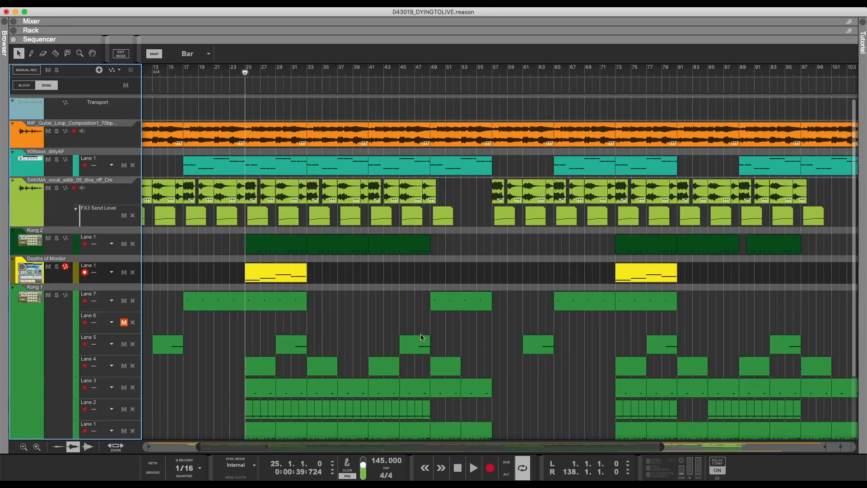
{"action": "scroll", "coordinate": [337, 333], "scroll_direction": "down", "scroll_amount": 3}
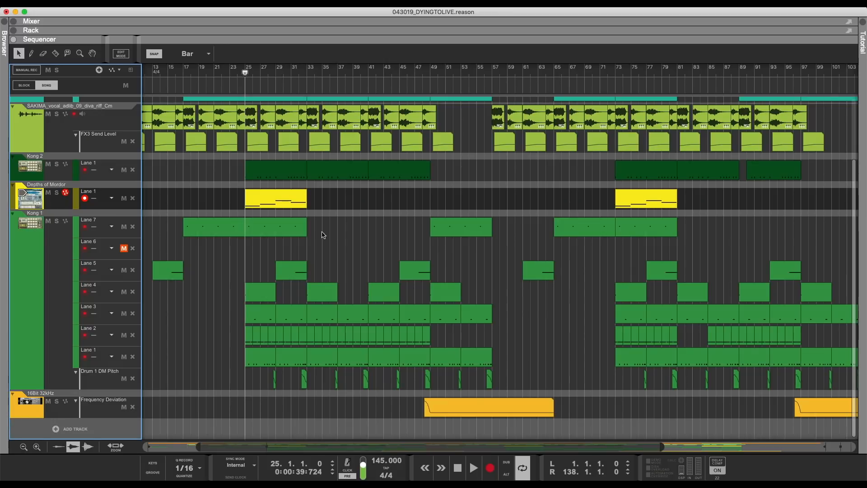
{"action": "scroll", "coordinate": [347, 271], "scroll_direction": "up", "scroll_amount": 3}
{"action": "left_click", "coordinate": [346, 274]}
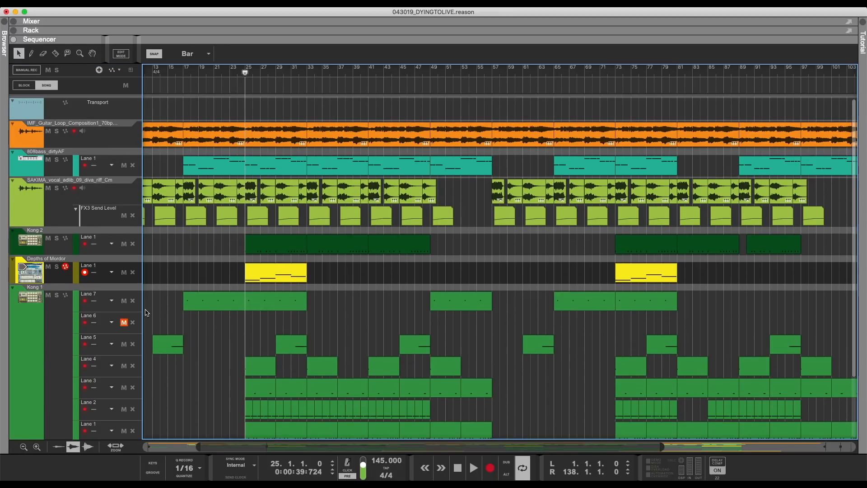
Unmute Lane 6 of Kong 1 and play the full arrangement from bar 25.
{"action": "left_click", "coordinate": [123, 323]}
{"action": "key", "text": "space"}
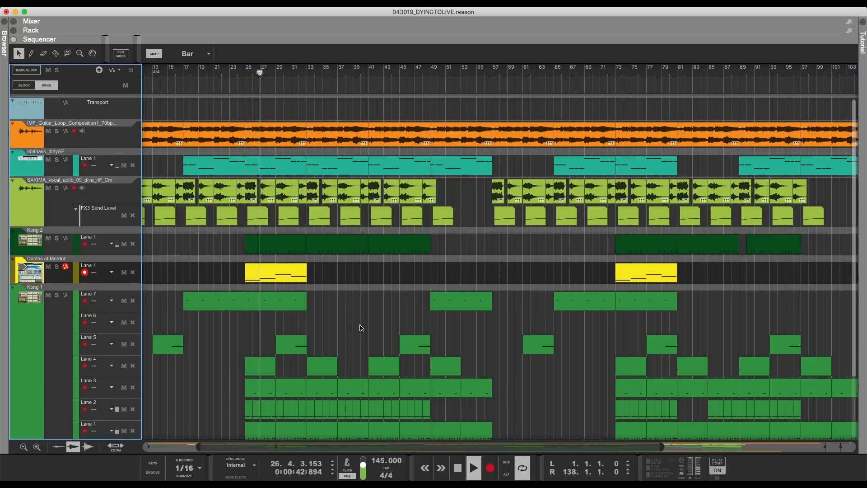
{"action": "scroll", "coordinate": [360, 326], "scroll_direction": "down", "scroll_amount": 3}
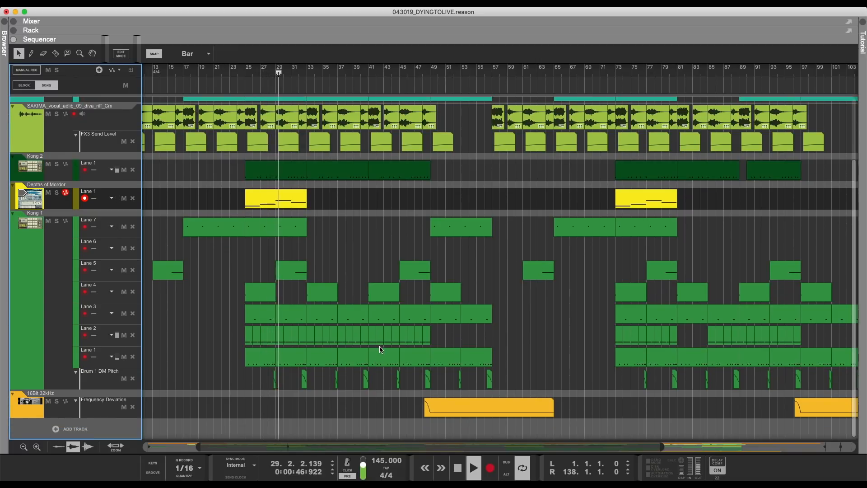
{"action": "scroll", "coordinate": [381, 348], "scroll_direction": "up", "scroll_amount": 3}
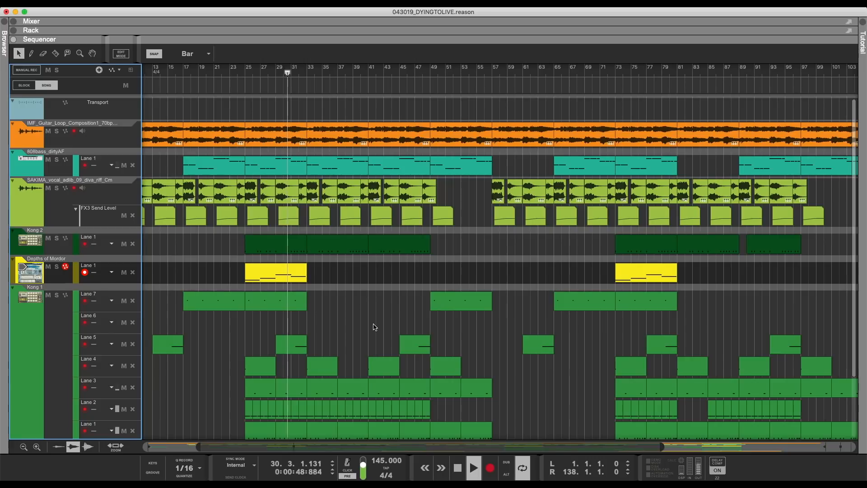